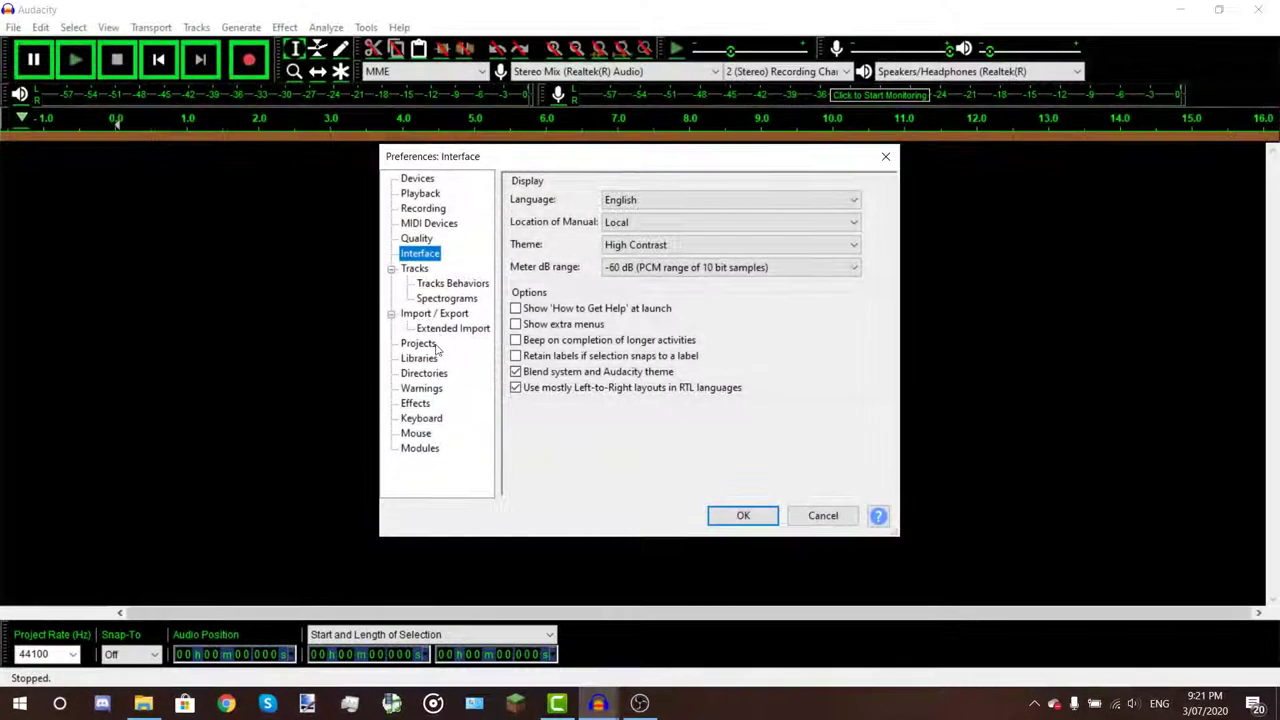
# Locate the FFmpeg library automatically from the Libraries preferences and confirm the detected path
pyautogui.click(419, 358)
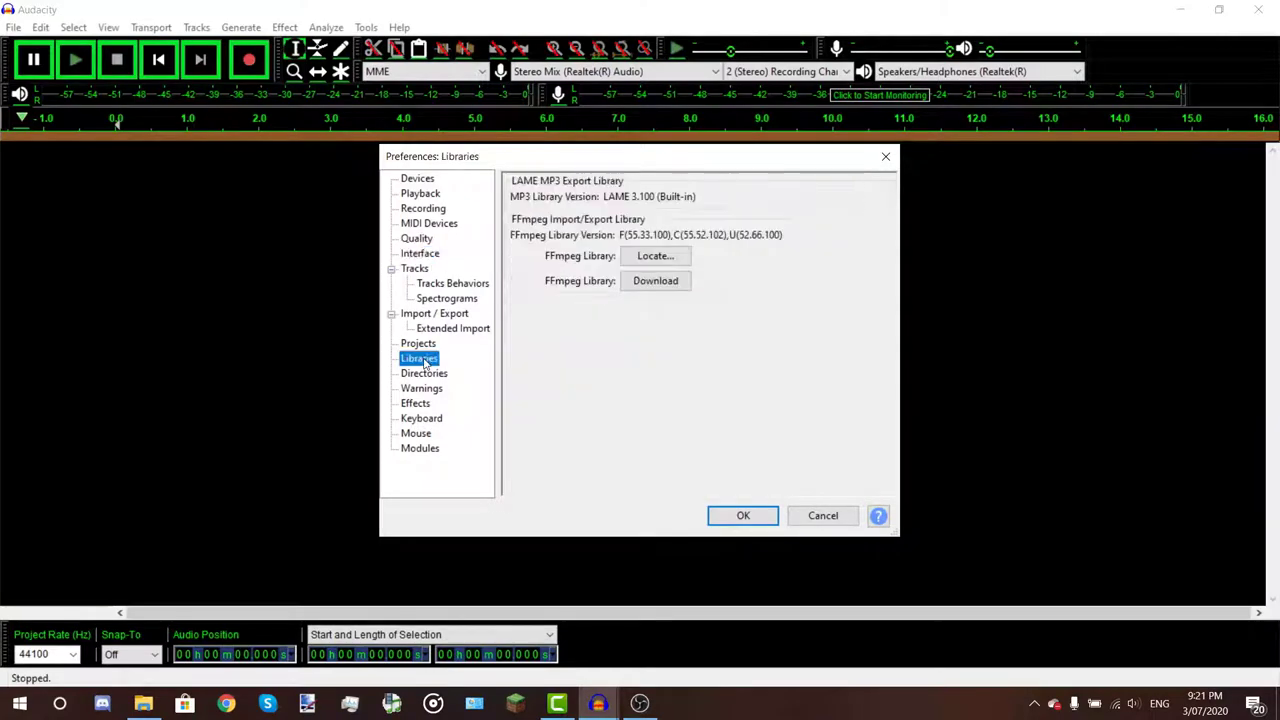
pyautogui.click(655, 255)
pyautogui.click(679, 352)
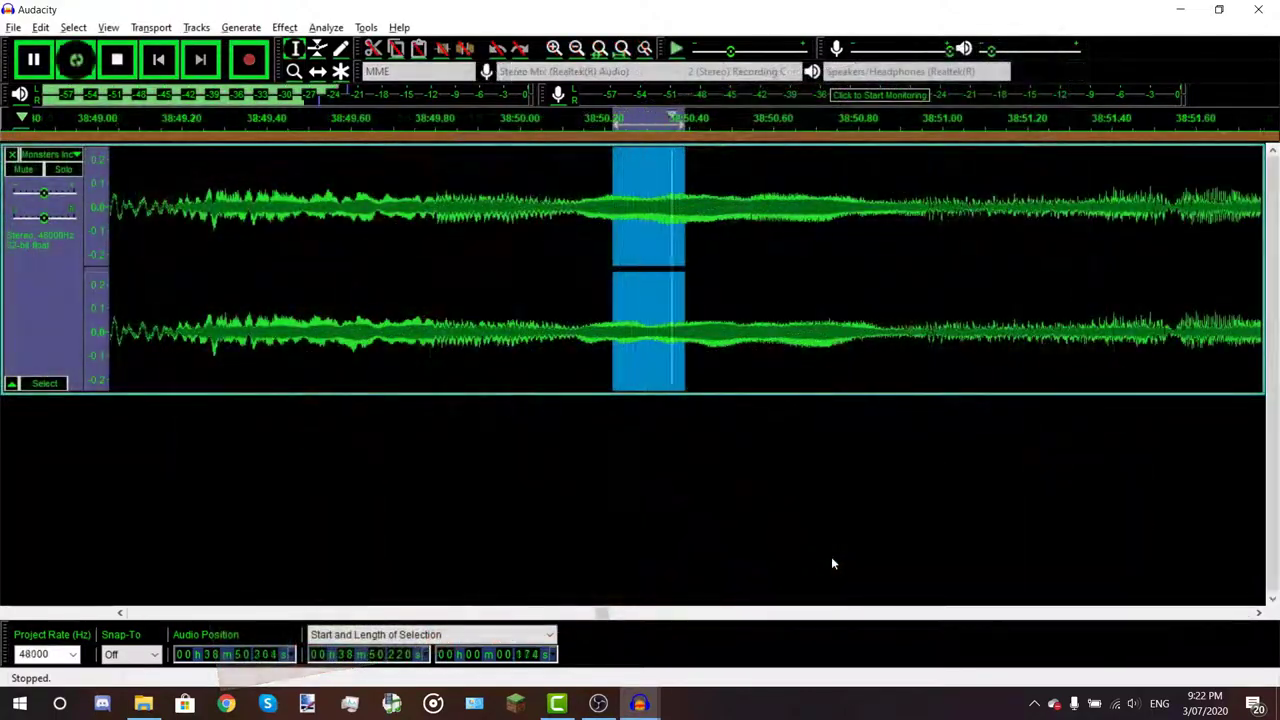
pyautogui.hscroll(5, 645, 466)
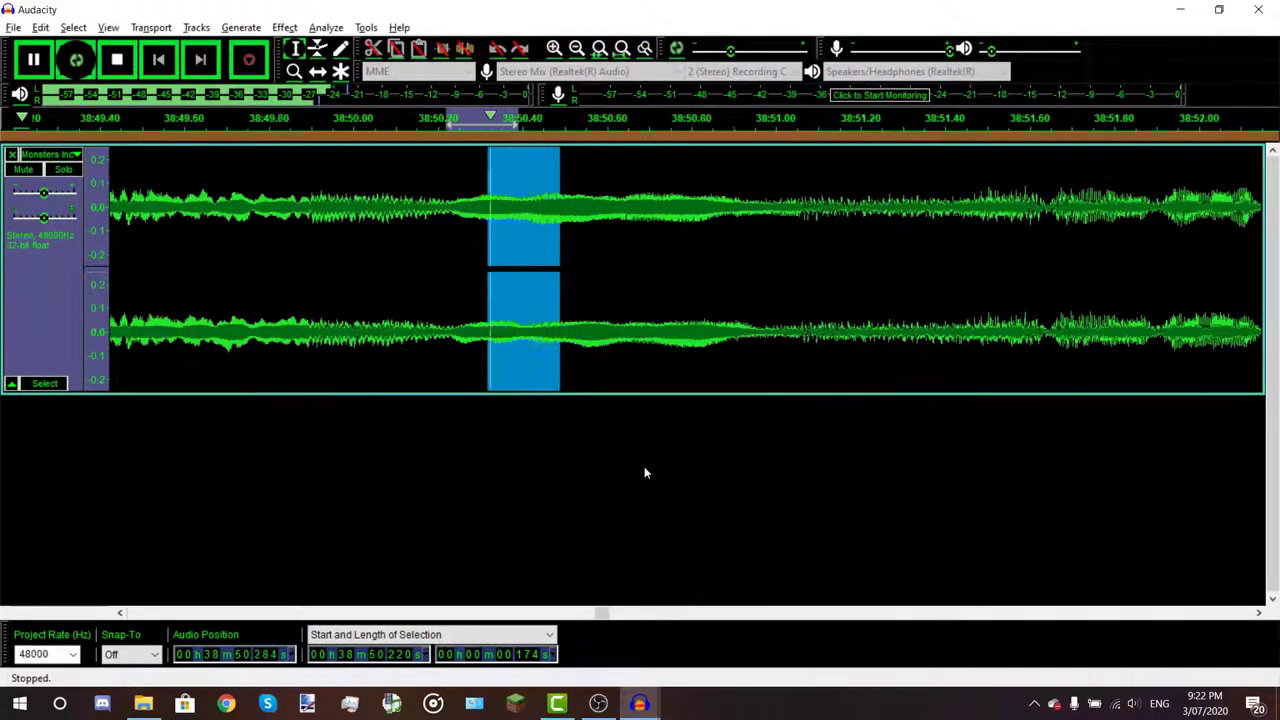
pyautogui.hscroll(-5, 637, 464)
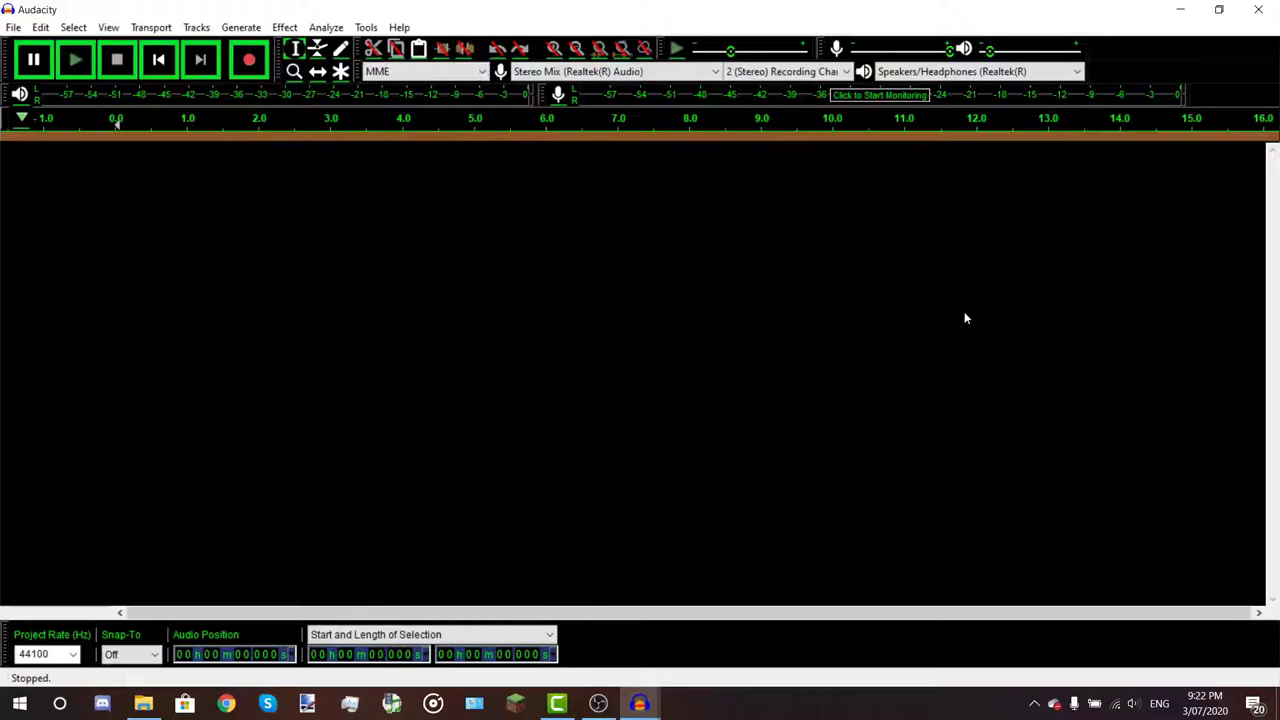
# Try dragging a video's audio in from File Explorer, then switch to the empty Audacity window
pyautogui.click(144, 703)
pyautogui.moveTo(460, 346); pyautogui.dragTo(66, 346)
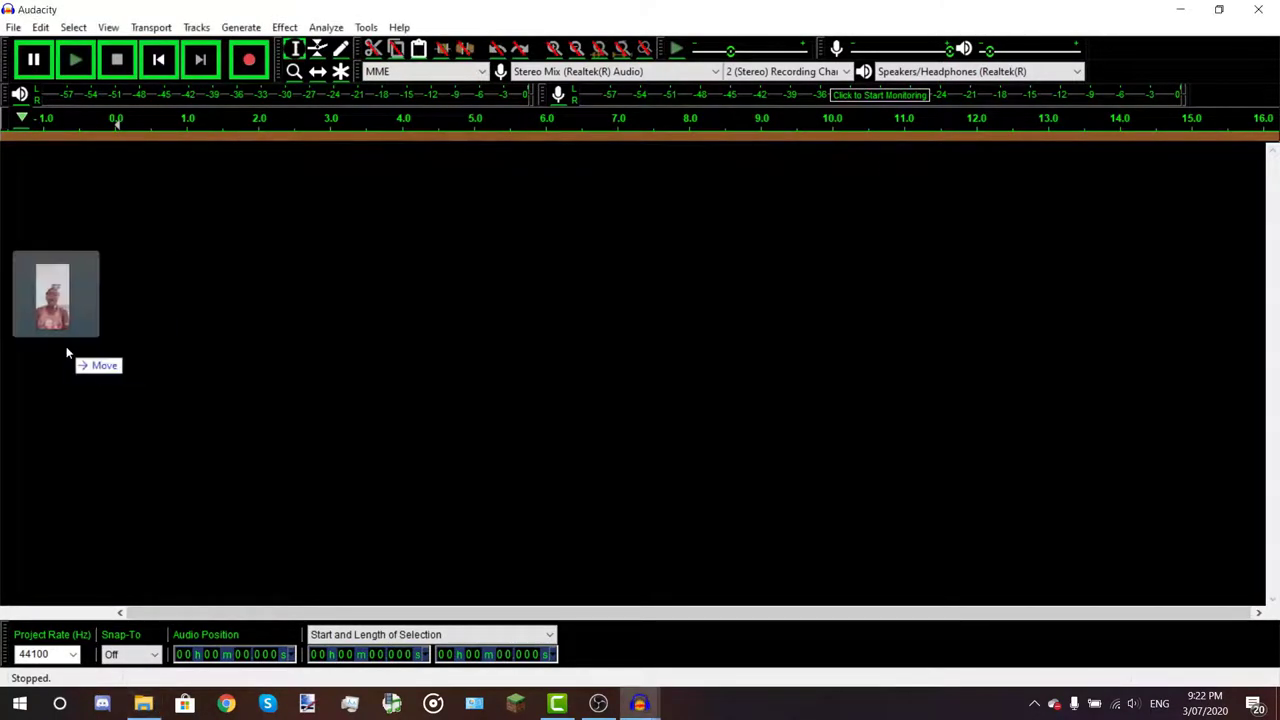
pyautogui.hotkey('alt', 'Tab')
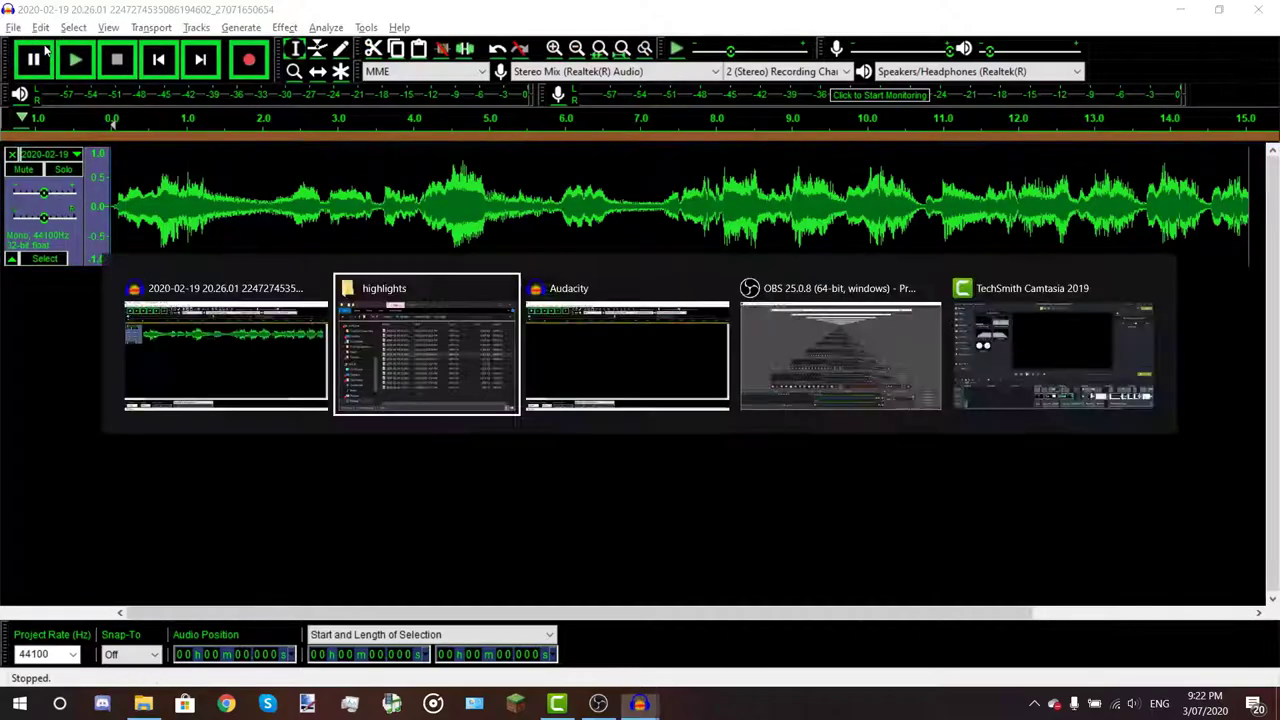
pyautogui.press('Tab')
pyautogui.hotkey('alt', 'Tab')
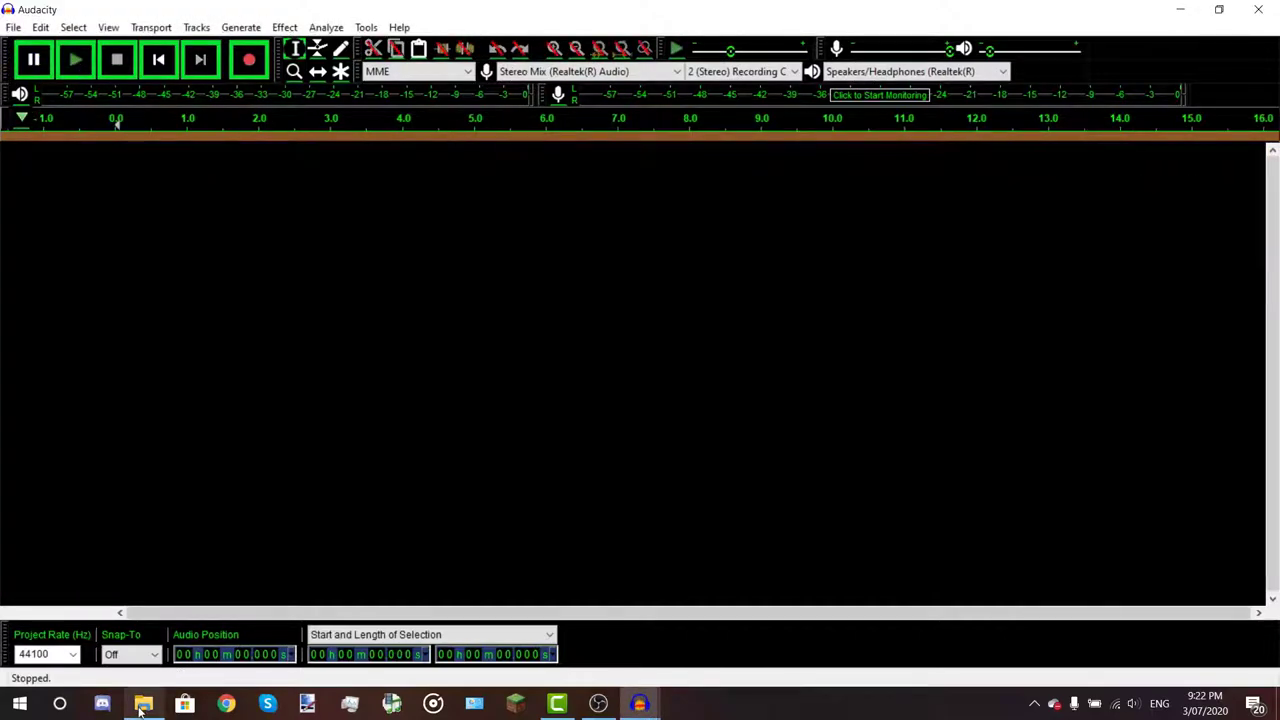
# Navigate up to the videos folder and drag the 2020-01-21 MP4 into Audacity as a stereo track
pyautogui.click(144, 703)
pyautogui.click(551, 202)
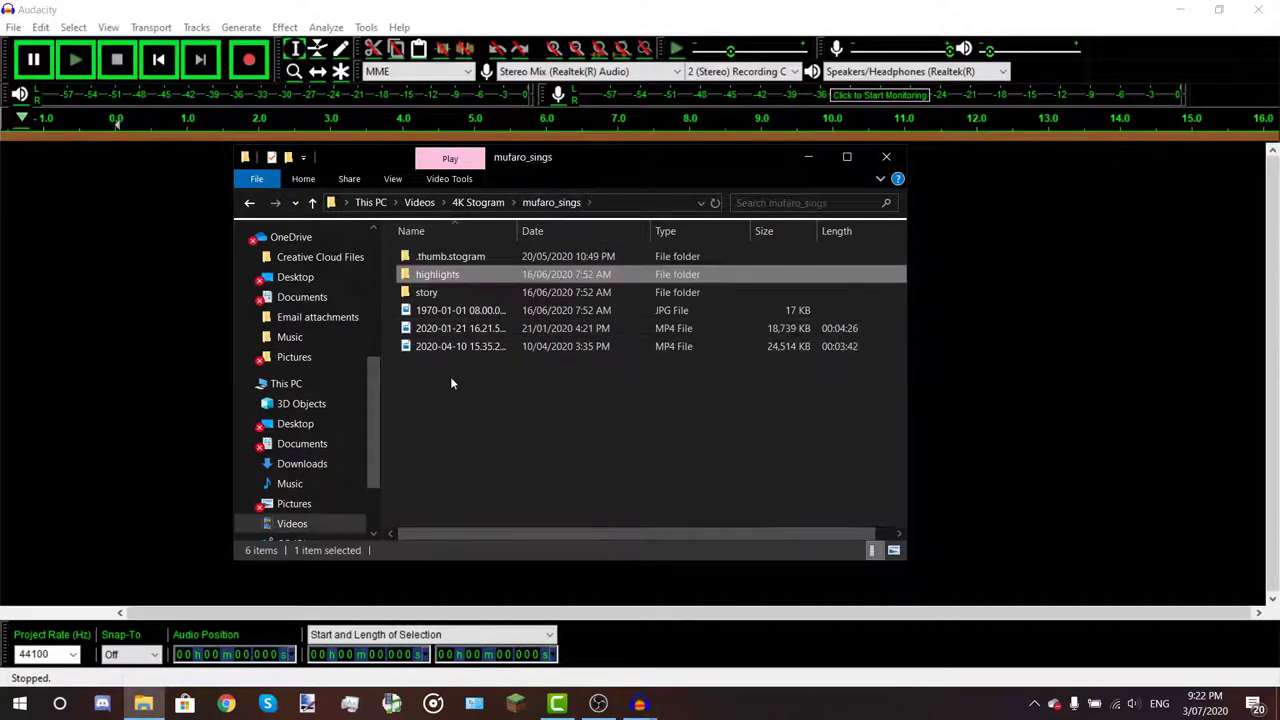
pyautogui.click(460, 346)
pyautogui.moveTo(453, 328); pyautogui.dragTo(100, 326)
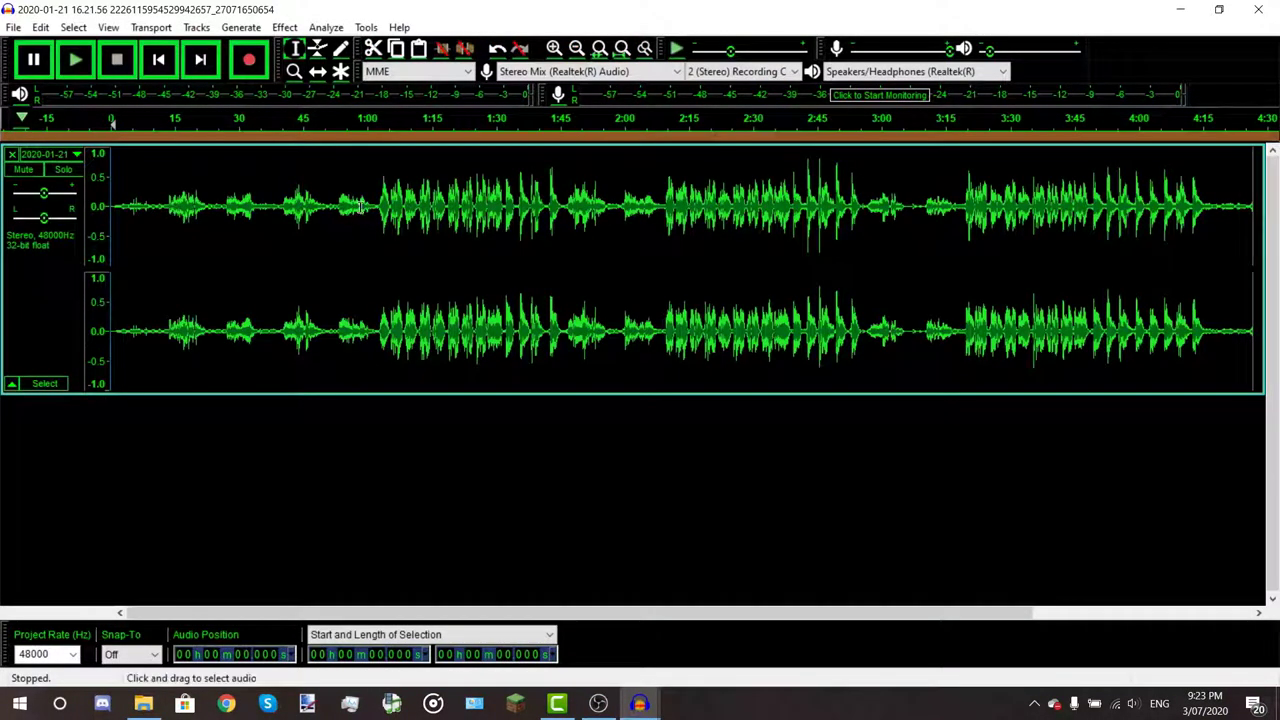
pyautogui.scroll(3, 400, 182)
pyautogui.scroll(3, 400, 182)
pyautogui.scroll(-5, 400, 182)
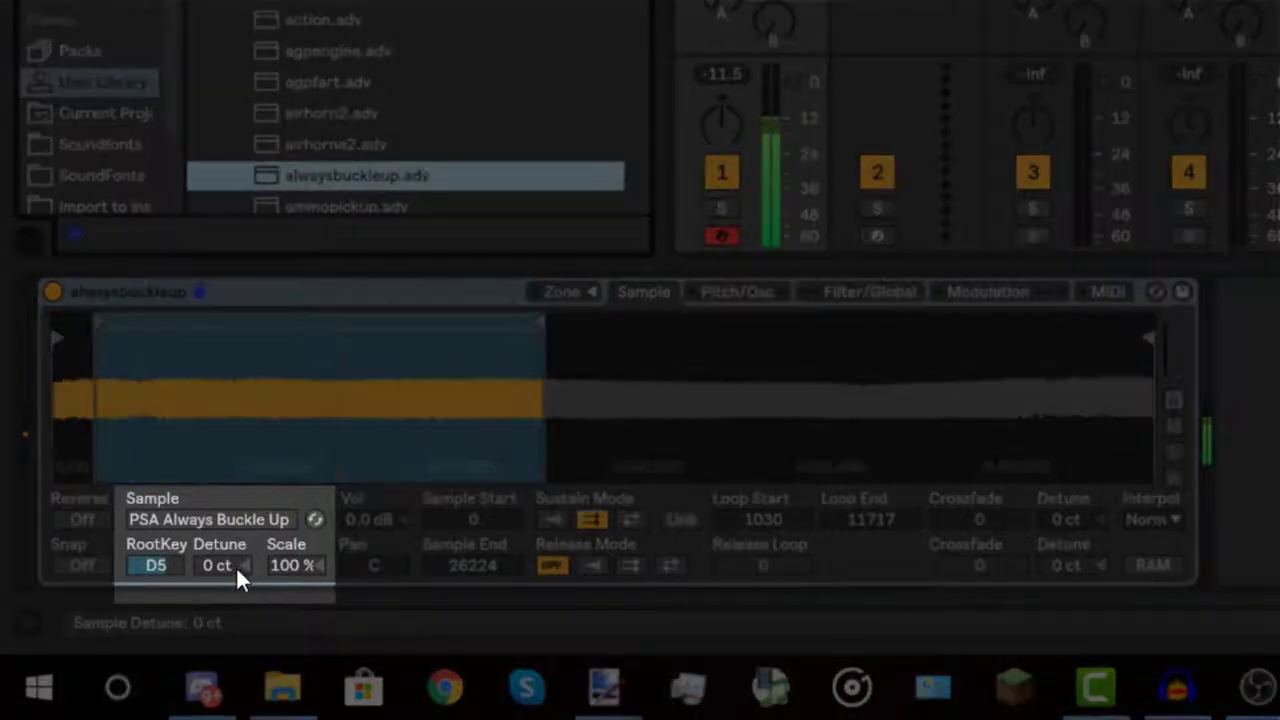
# Raise the Sampler's Detune on the alwaysbuckleup sample from 0 to about +25 cents
pyautogui.moveTo(236, 566)
pyautogui.mouseDown()
pyautogui.moveTo(236, 540)
pyautogui.moveTo(246, 570)
pyautogui.mouseUp()
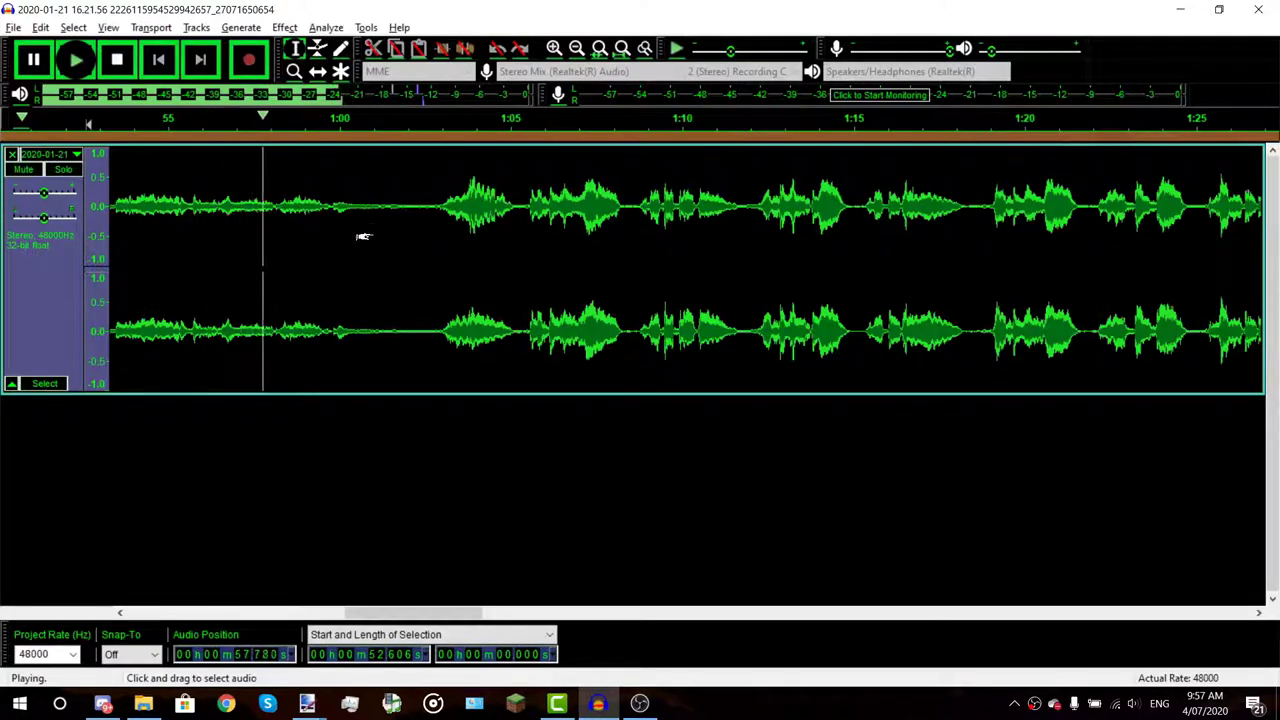
pyautogui.scroll(1, 400, 210)
pyautogui.scroll(1, 450, 220)
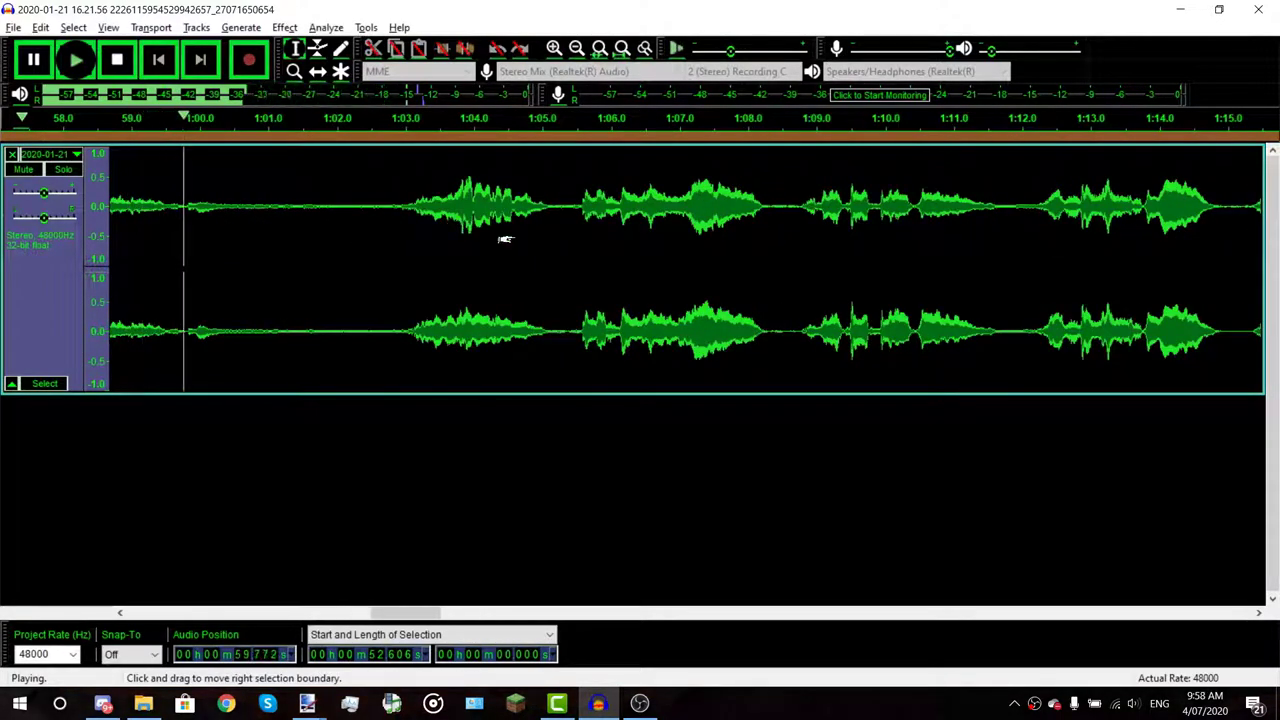
pyautogui.scroll(1, 500, 230)
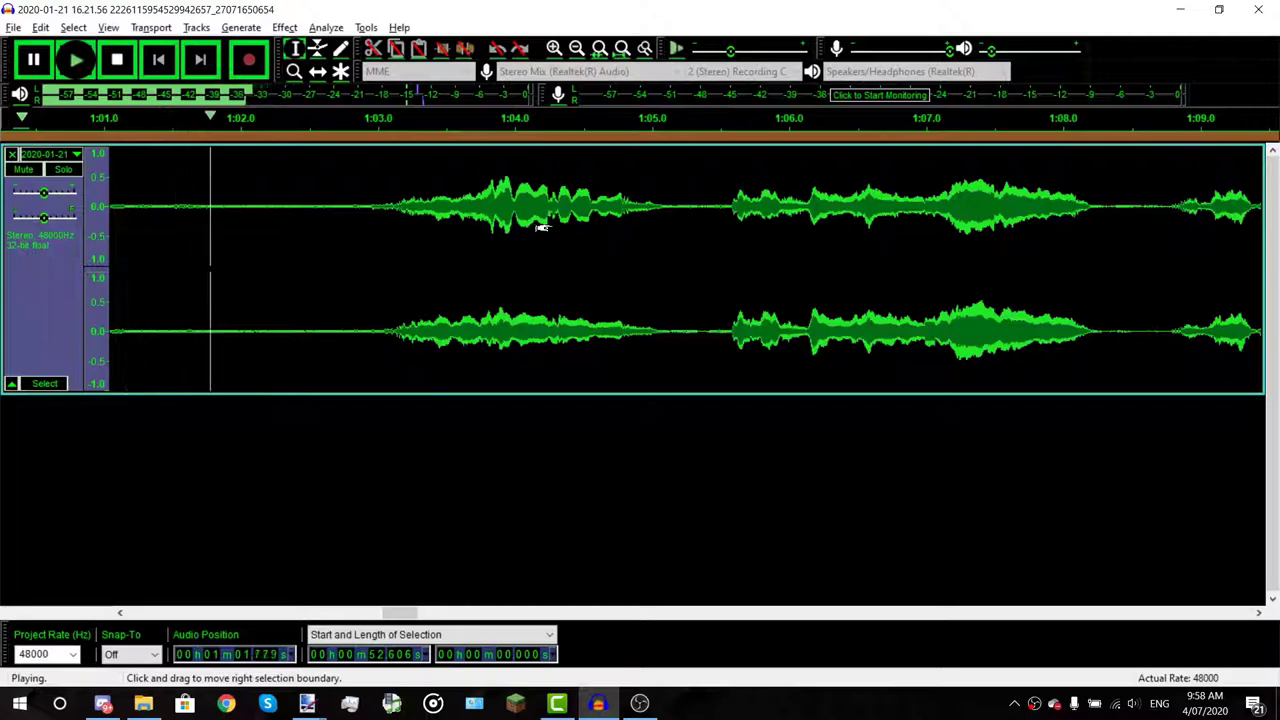
pyautogui.scroll(1, 572, 223)
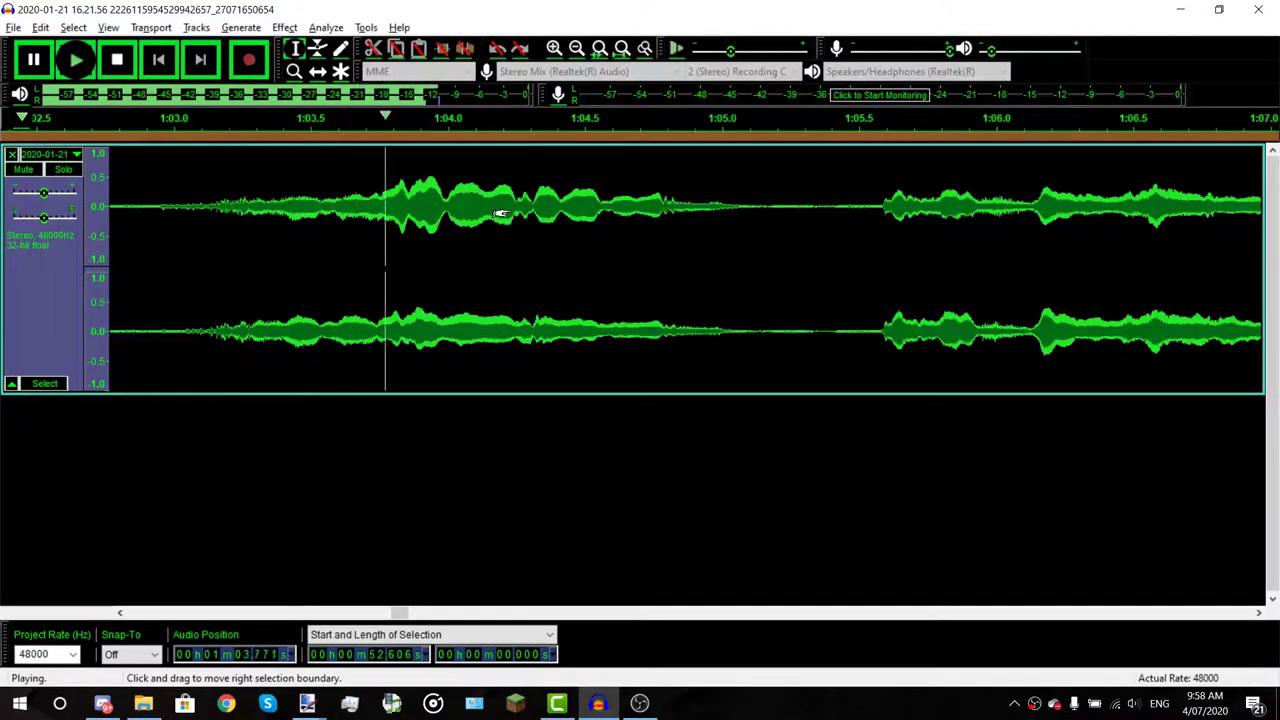
# Select the short sung note near 1:04 and bring up the Change Pitch effect for it
pyautogui.press('space')
pyautogui.moveTo(468, 200)
pyautogui.mouseDown()
pyautogui.moveTo(560, 188)
pyautogui.moveTo(544, 188)
pyautogui.mouseUp()
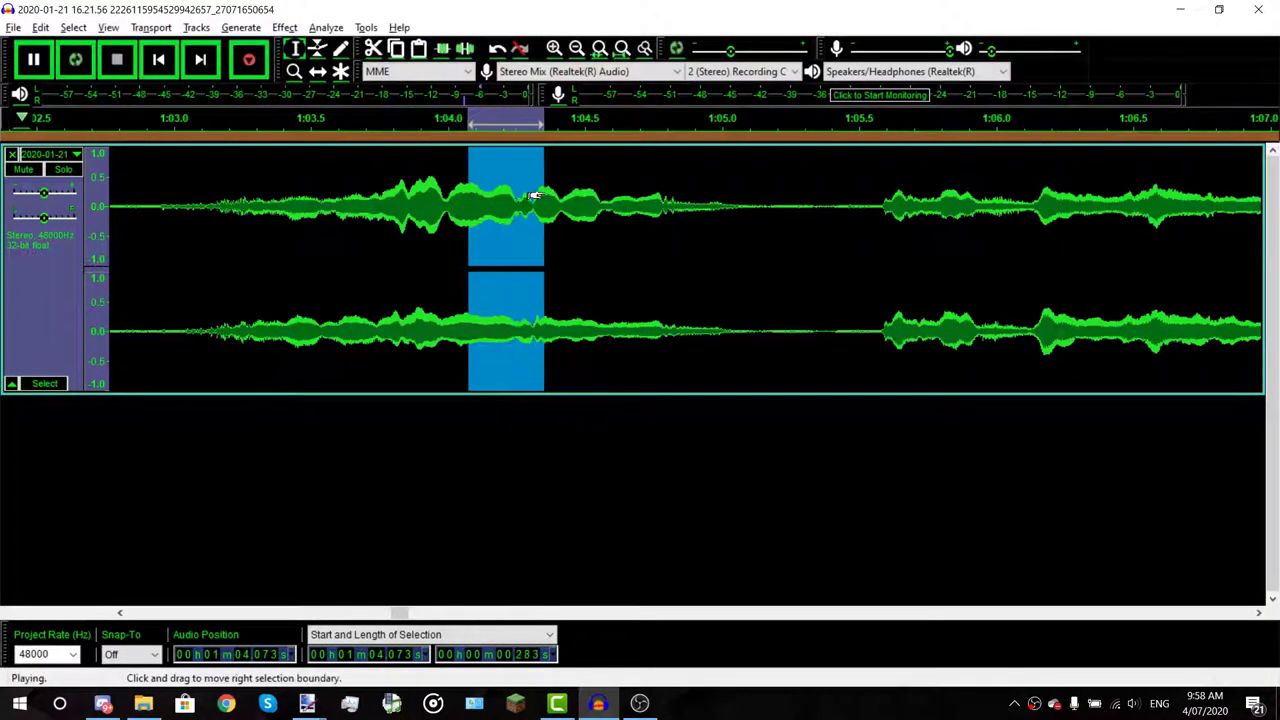
pyautogui.press('space')
pyautogui.press('space')
pyautogui.click(285, 27)
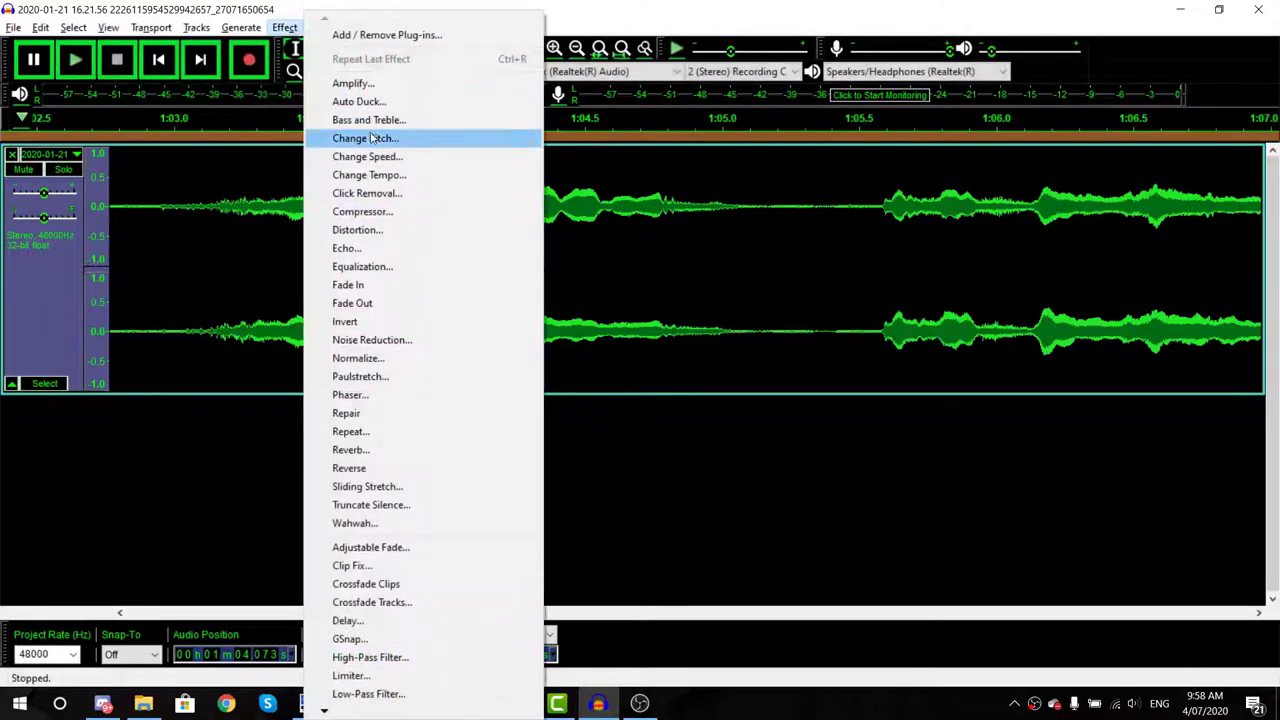
pyautogui.click(340, 133)
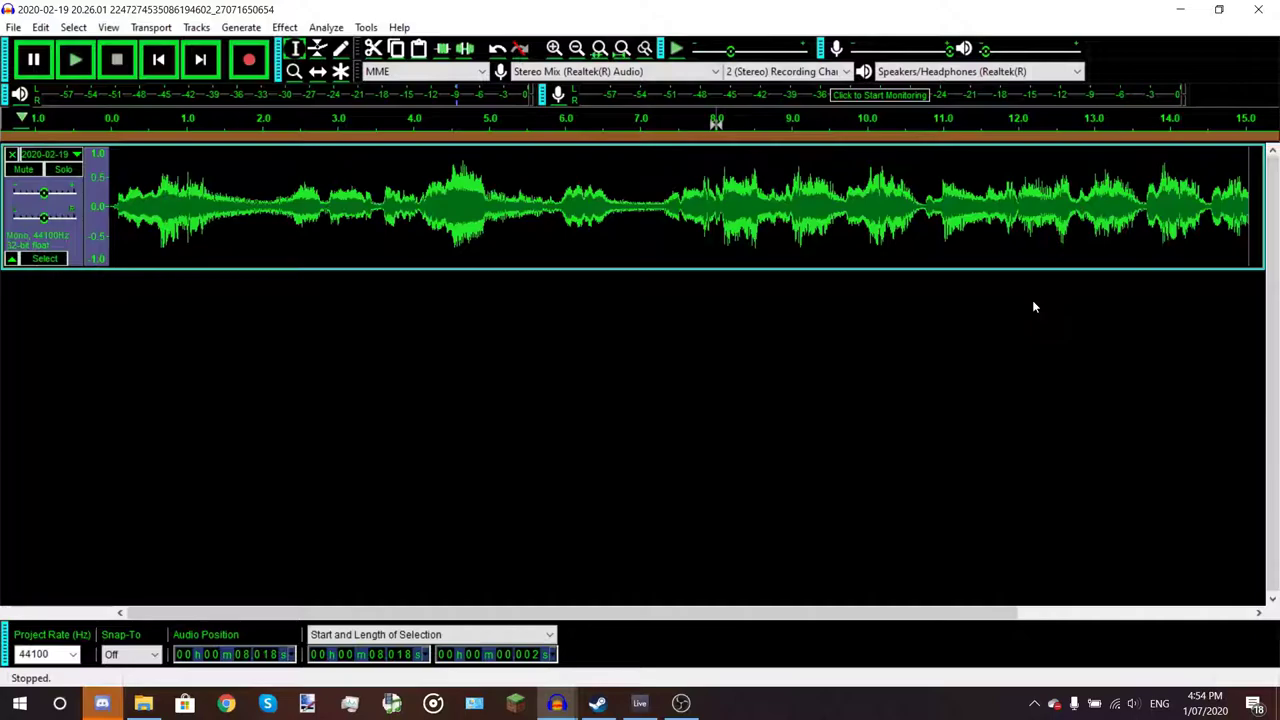
pyautogui.hotkey('ctrl', '1')
pyautogui.hotkey('ctrl', '1')
pyautogui.hotkey('ctrl', '1')
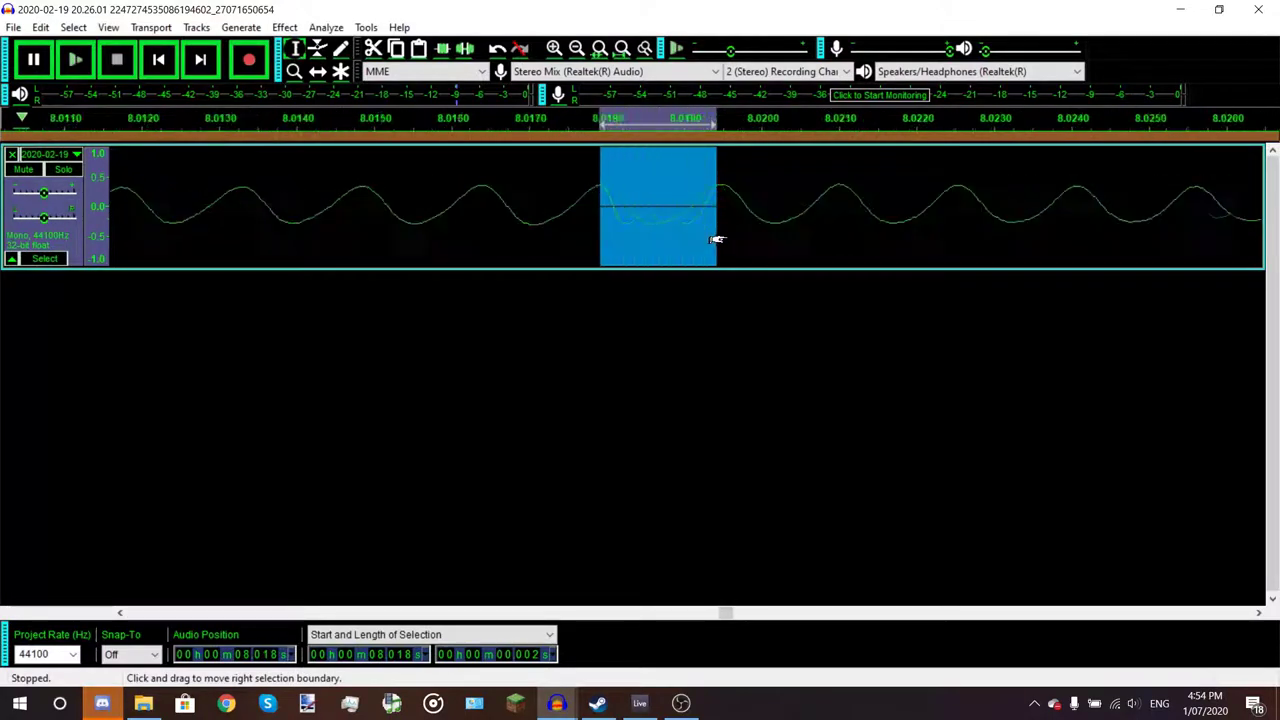
pyautogui.hotkey('shift', 'space')
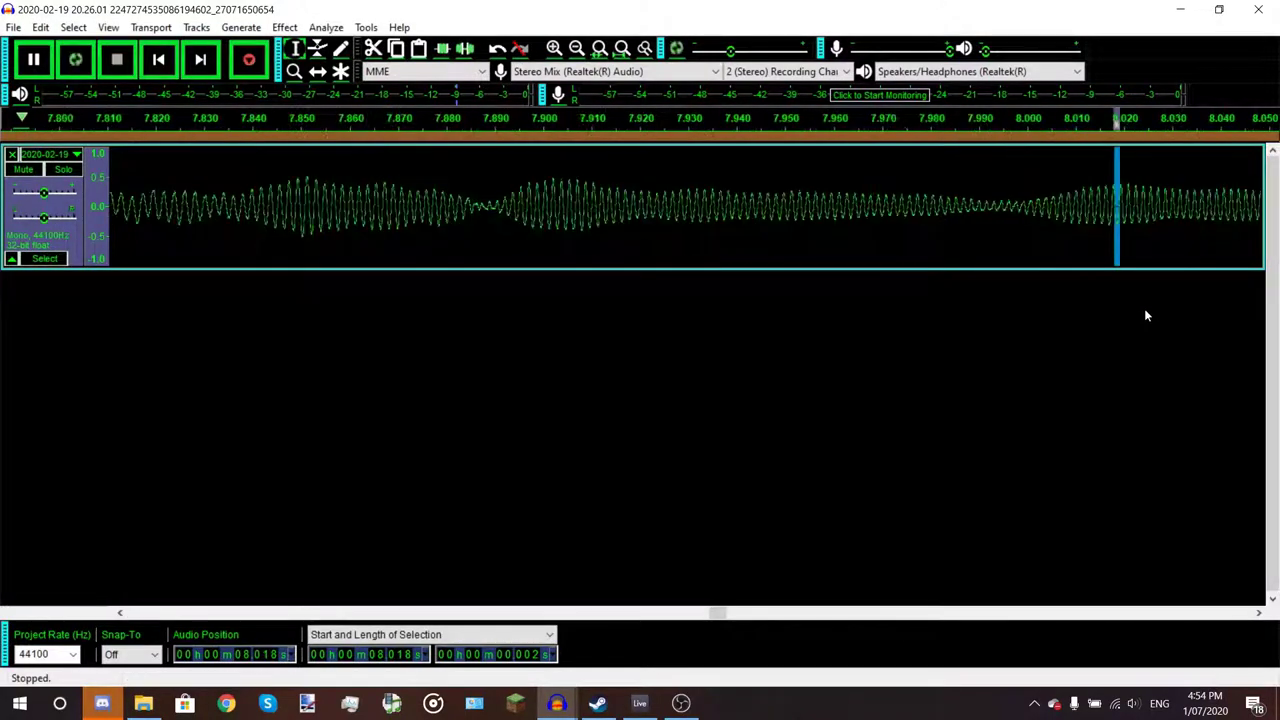
pyautogui.hotkey('ctrl', '1')
pyautogui.hotkey('ctrl', '1')
pyautogui.hotkey('ctrl', '1')
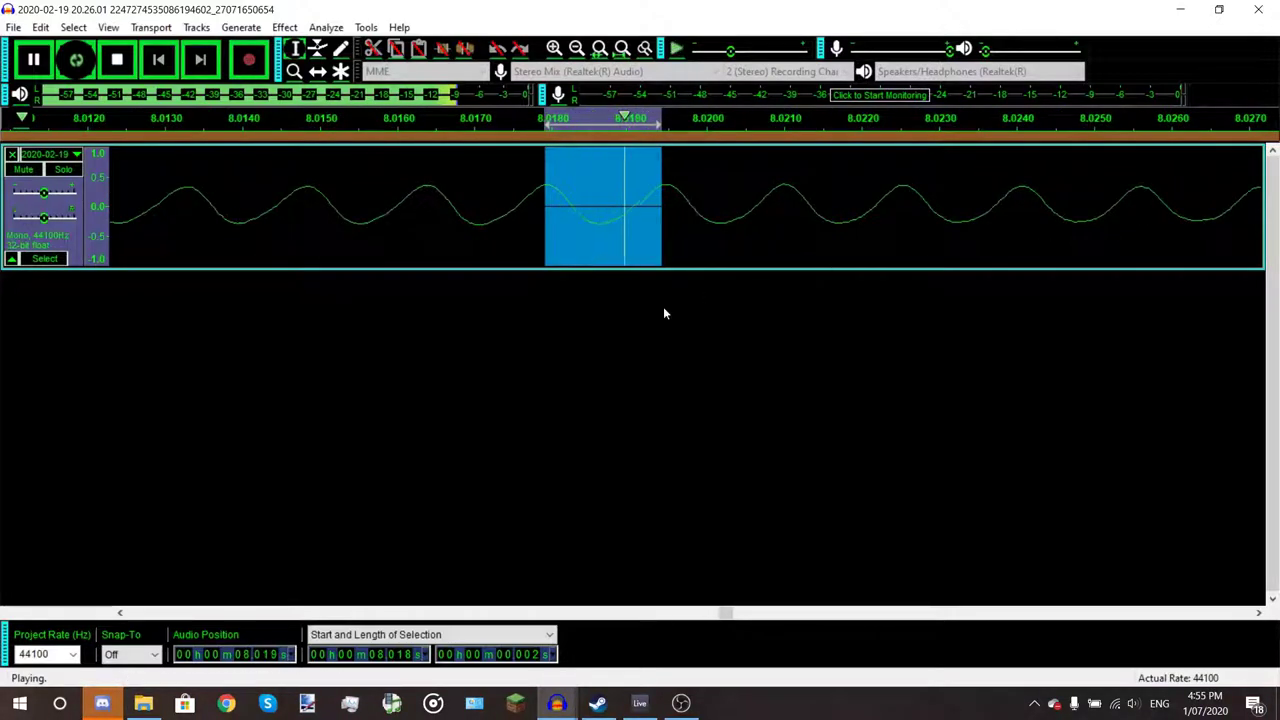
pyautogui.press('space')
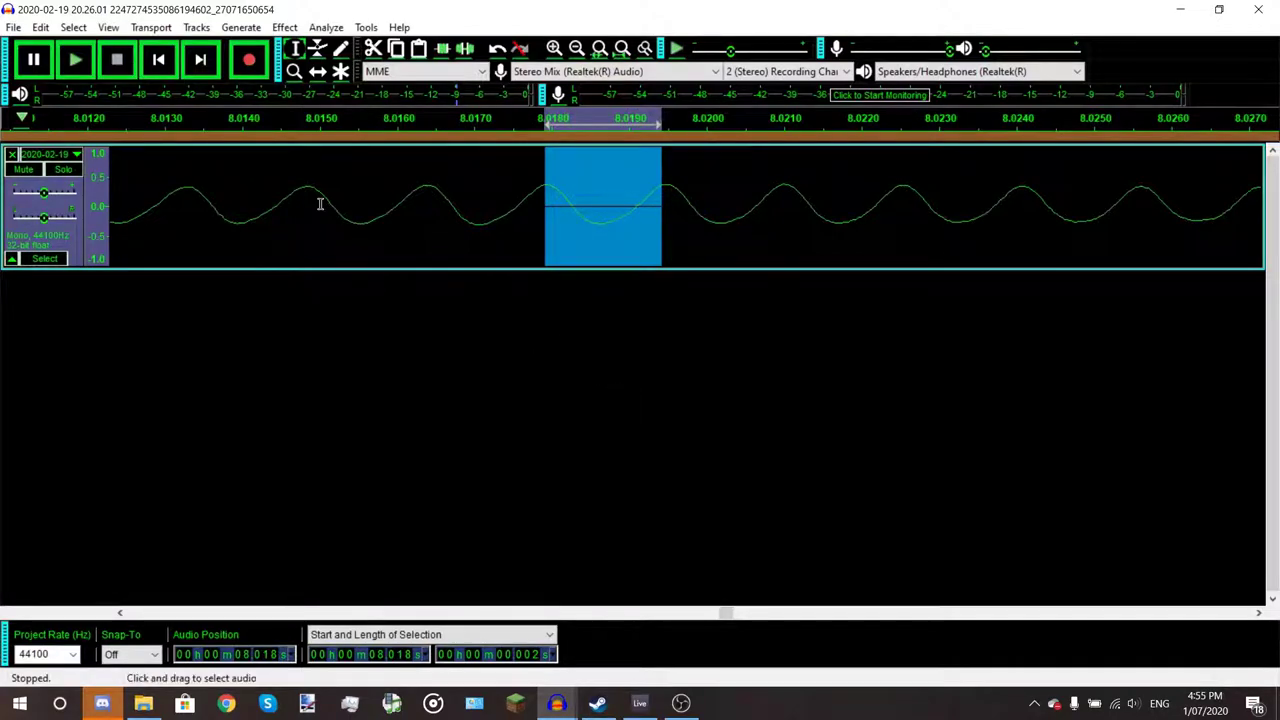
pyautogui.click(285, 27)
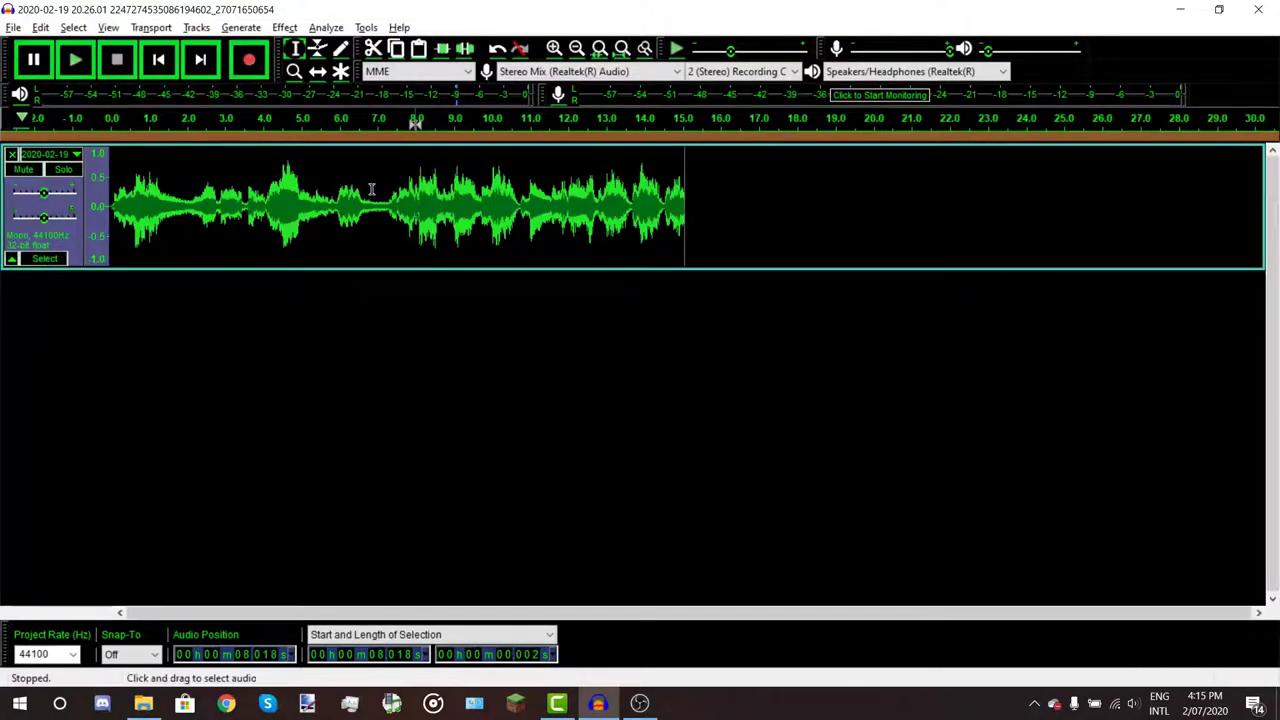
pyautogui.scroll(8, 415, 205)
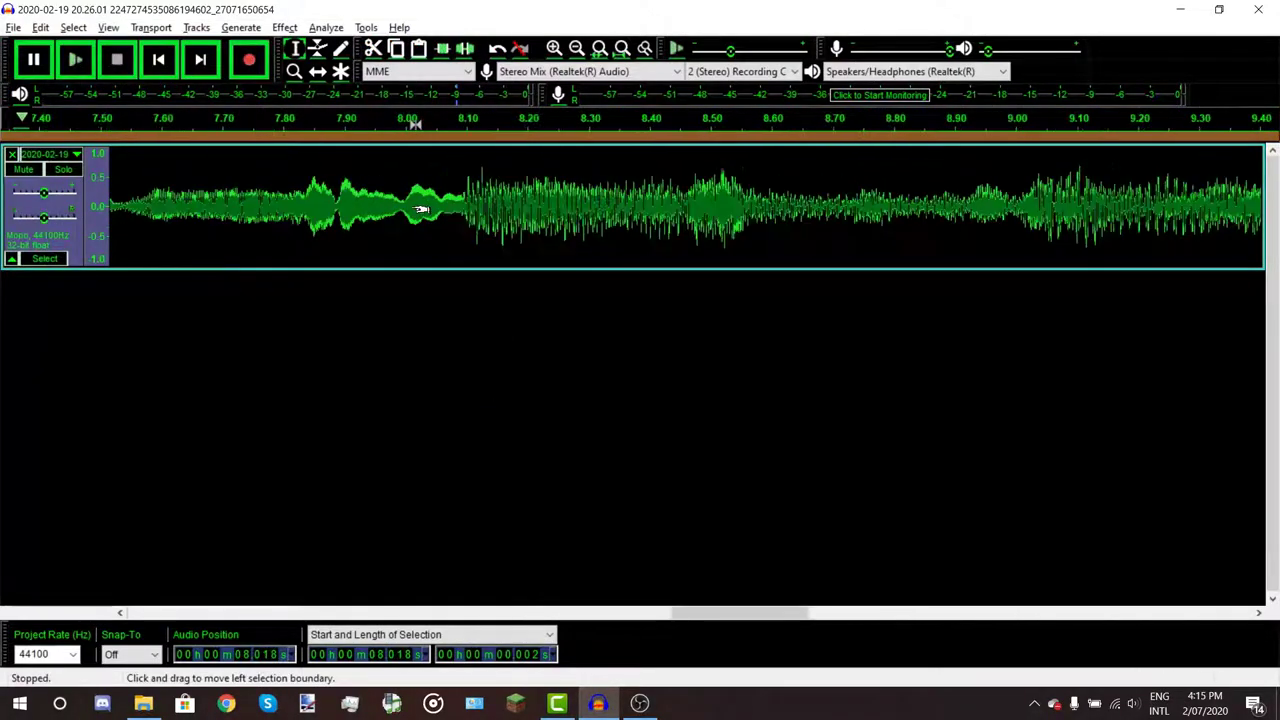
pyautogui.scroll(8, 420, 210)
# Select a single sine cycle from about 8.01791 s to 8.01943 s to measure its period
pyautogui.moveTo(420, 210); pyautogui.dragTo(440, 210)
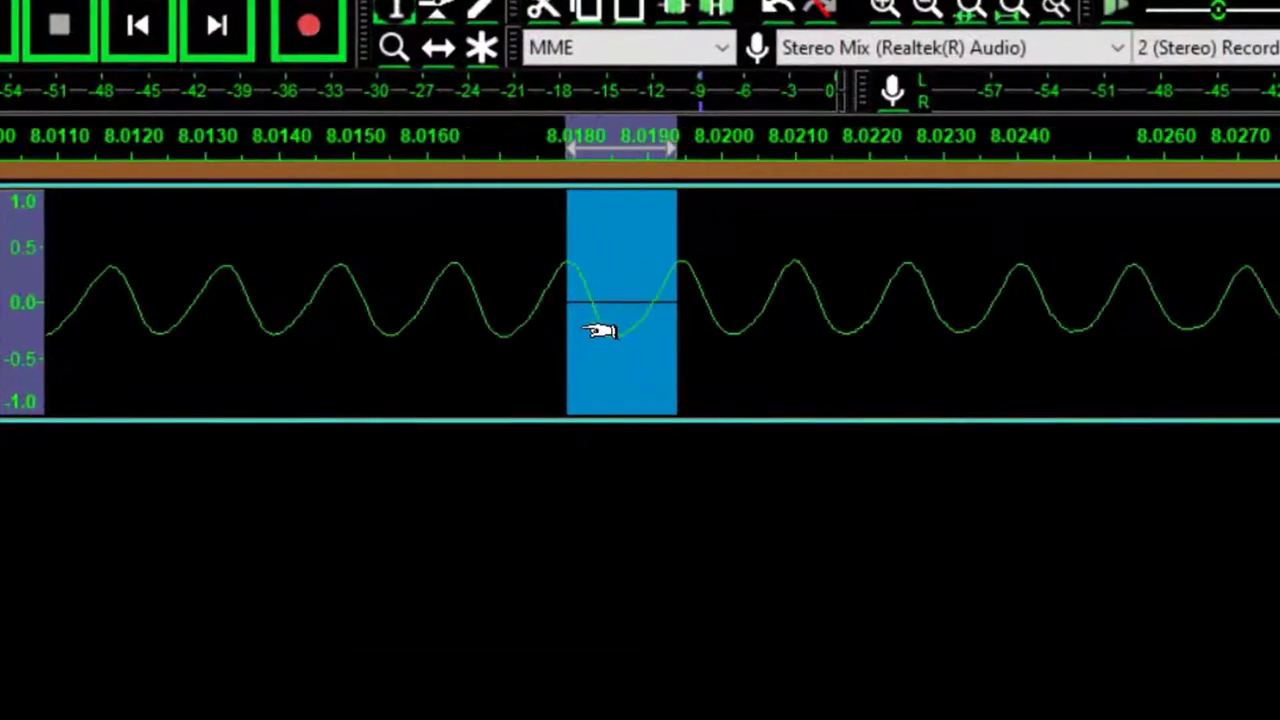
pyautogui.scroll(4, 600, 330)
pyautogui.scroll(4, 560, 330)
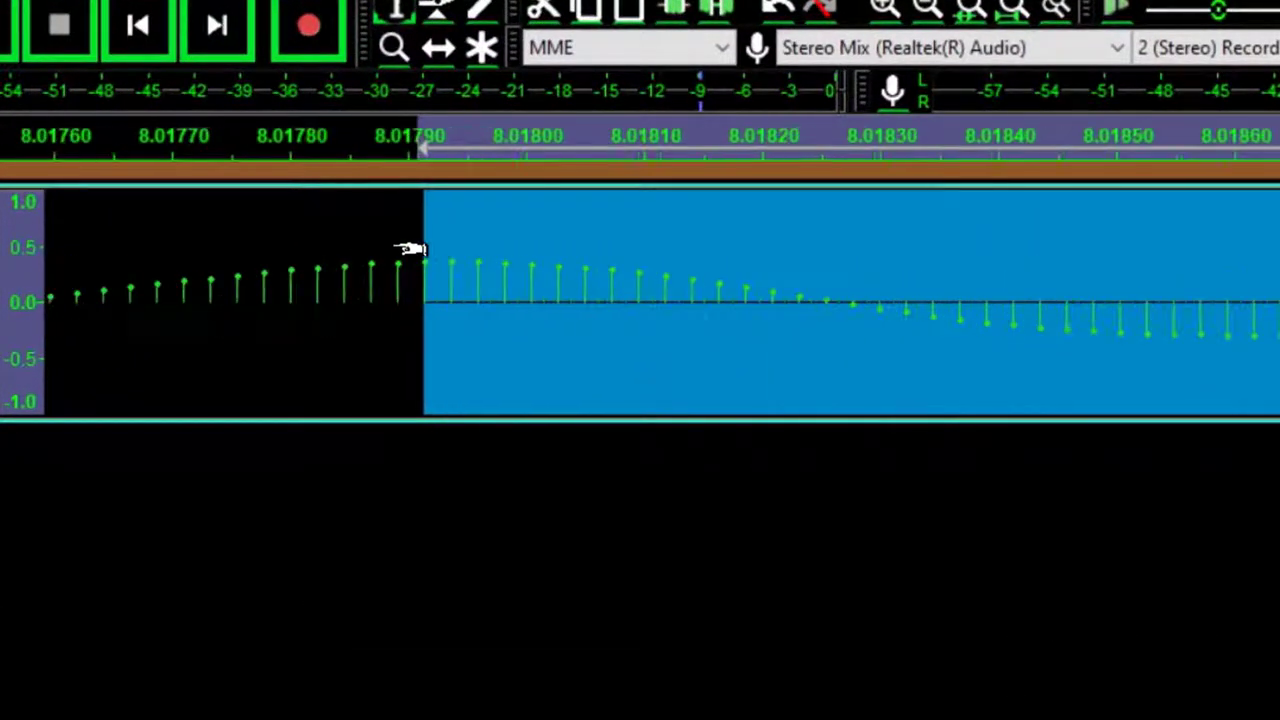
pyautogui.scroll(2, 430, 260)
pyautogui.scroll(3, 453, 275)
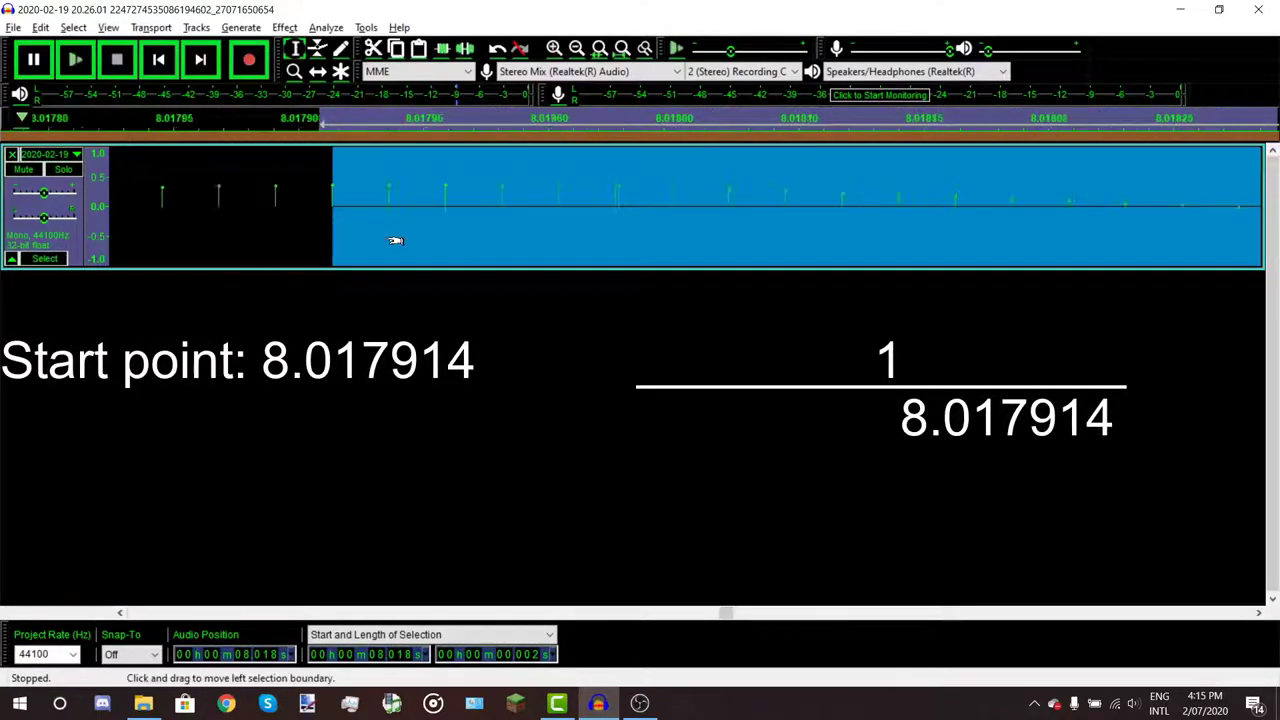
pyautogui.scroll(-3, 400, 210)
pyautogui.scroll(-2, 414, 213)
pyautogui.scroll(3, 432, 187)
pyautogui.scroll(2, 432, 187)
pyautogui.scroll(1, 432, 187)
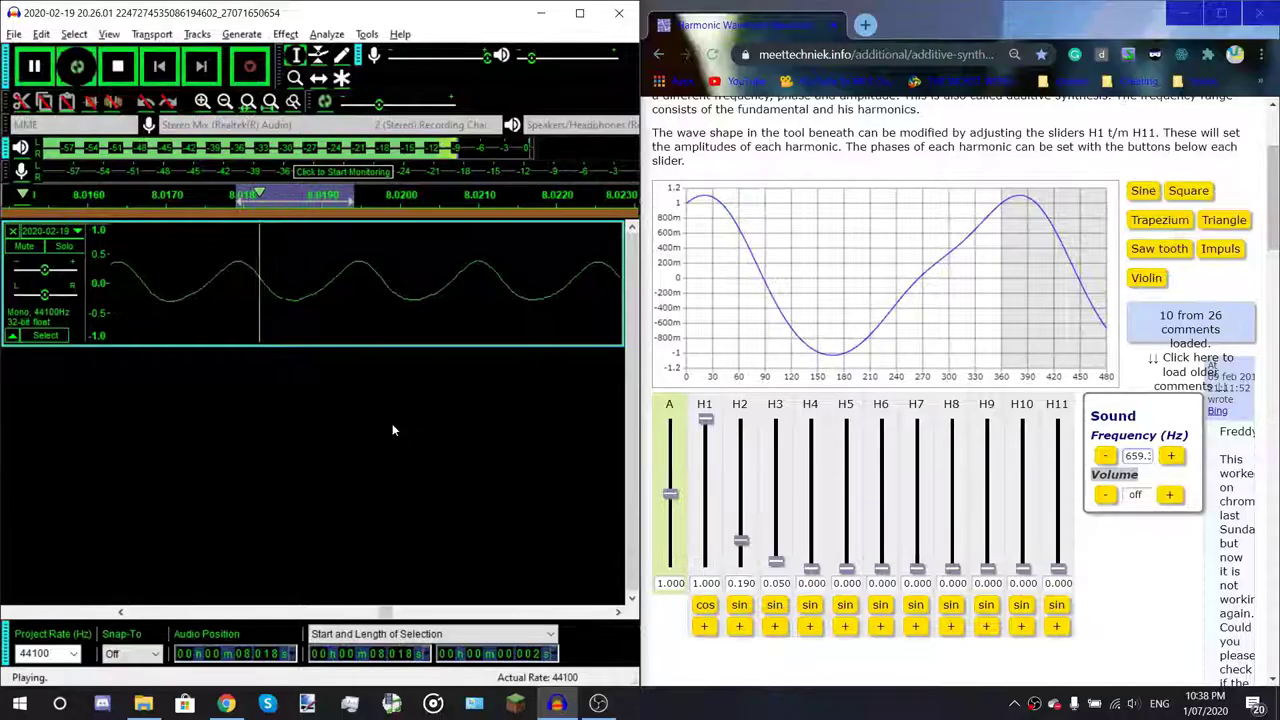
# Raise the harmonic generator's Sound volume from off to 0.1
pyautogui.click(1172, 496)
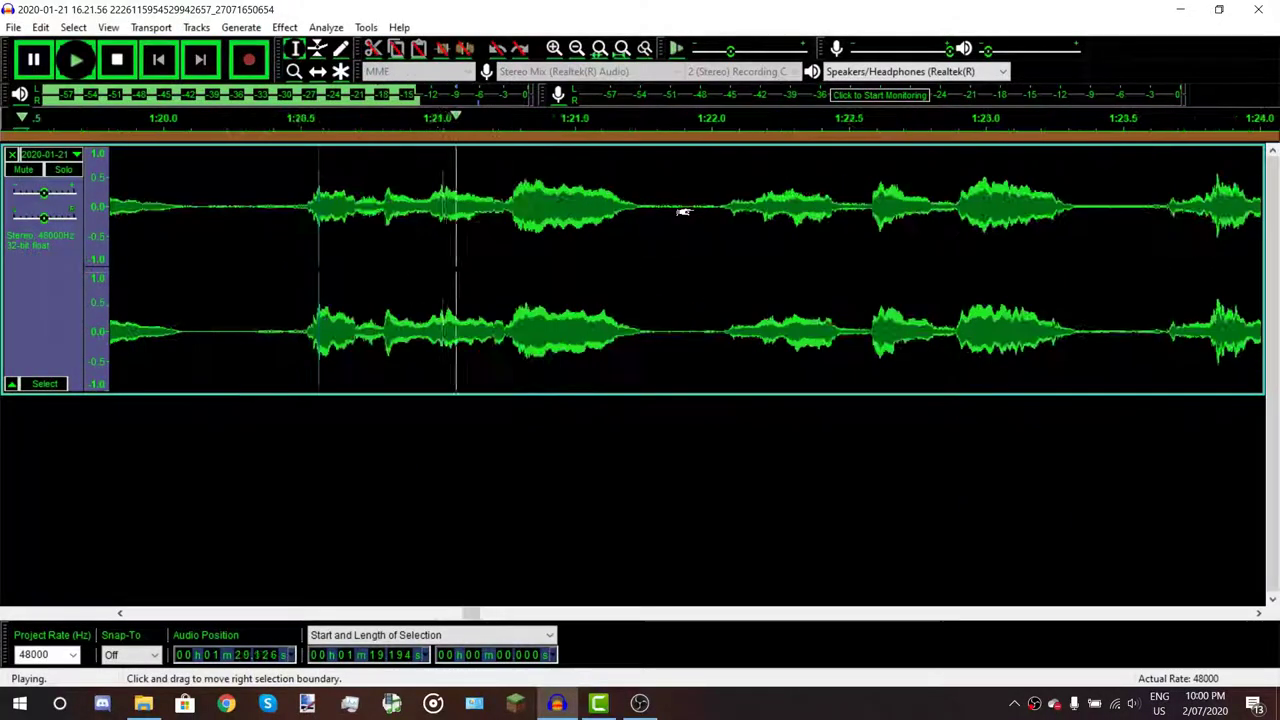
# Select the sustained vocal note from about 1:20.73 to 1:21.38 and audition it
pyautogui.press('space')
pyautogui.scroll(3, 543, 226)
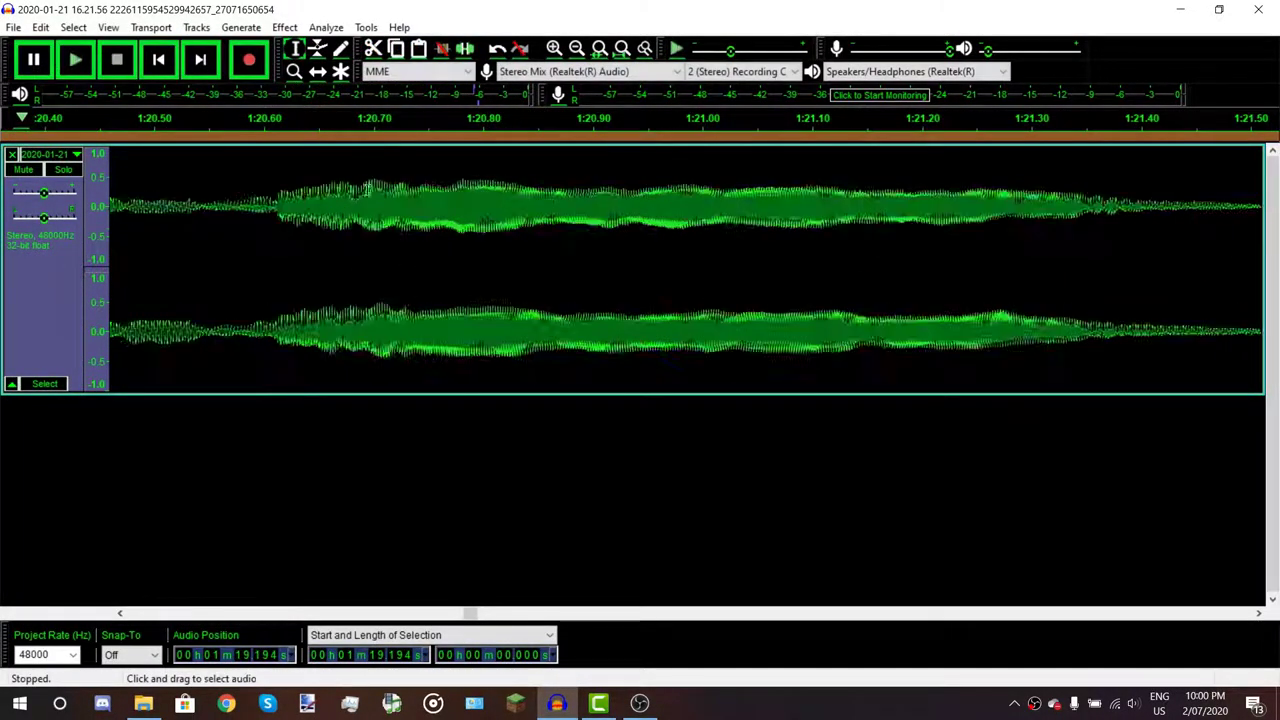
pyautogui.moveTo(410, 210); pyautogui.dragTo(965, 208)
pyautogui.press('space')
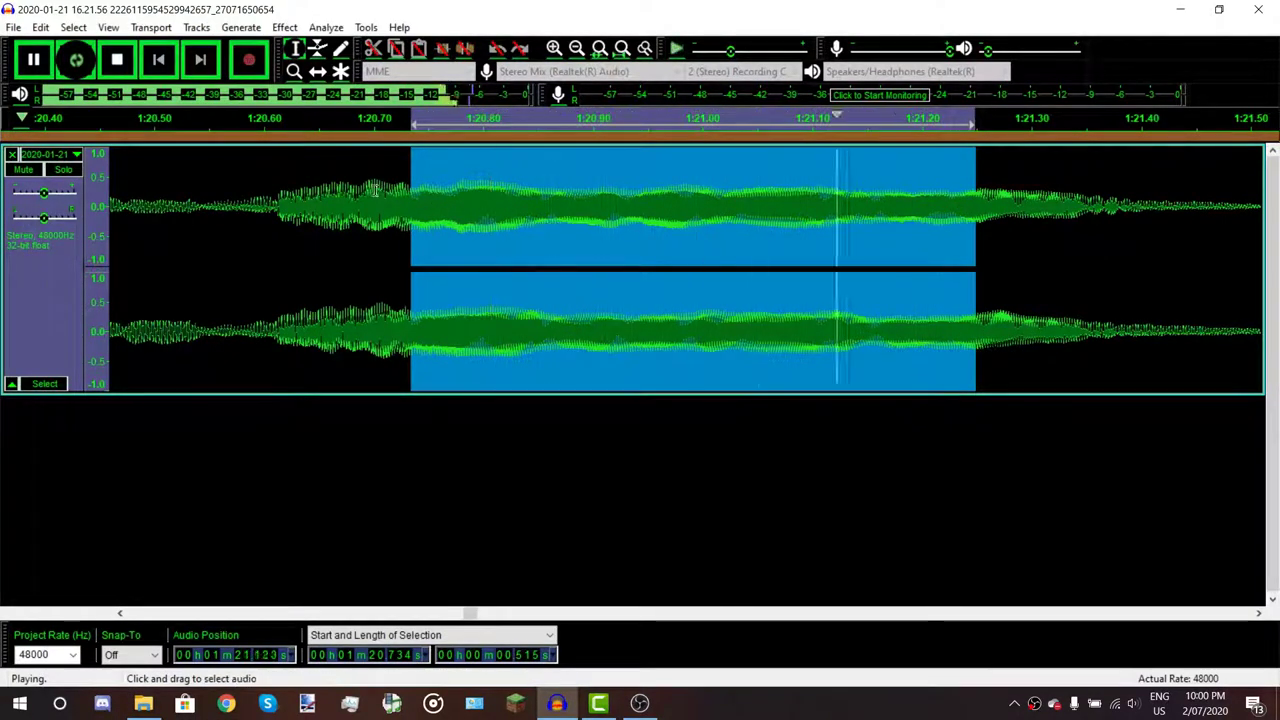
pyautogui.moveTo(407, 200); pyautogui.dragTo(1120, 210)
pyautogui.press('space')
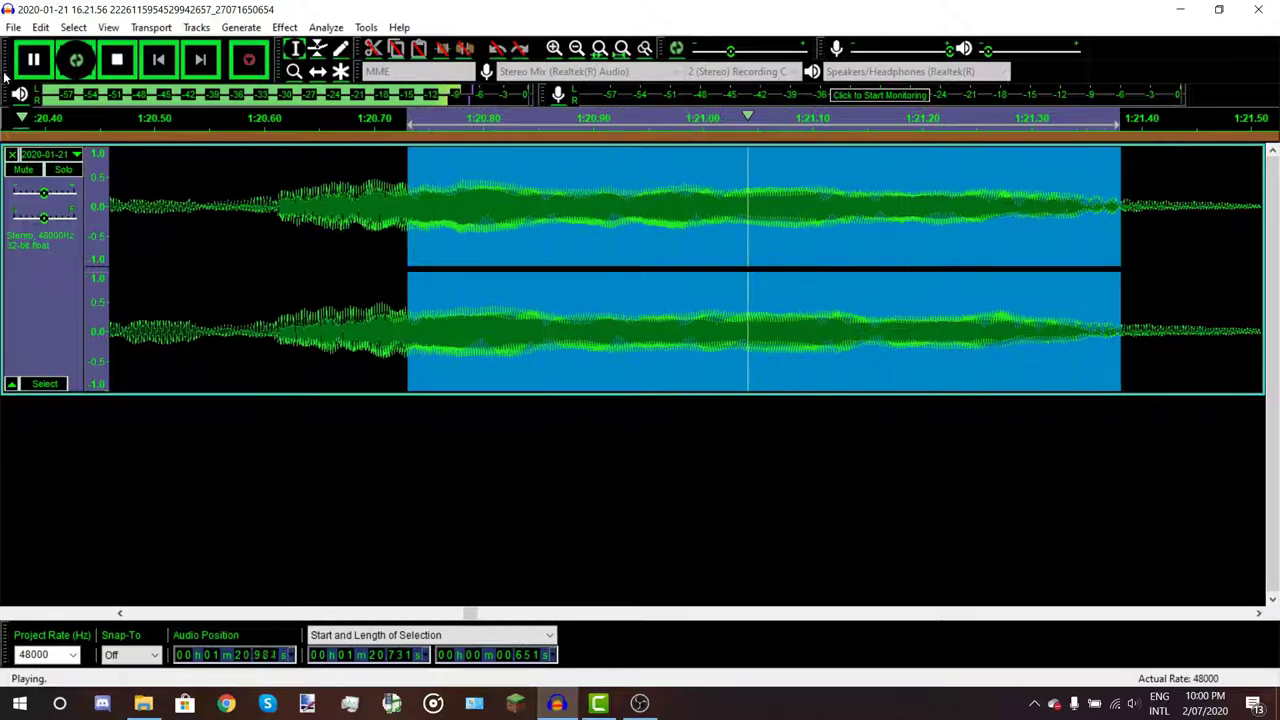
# Export the selected audio as a file named example, accepting the metadata
pyautogui.click(14, 27)
pyautogui.moveTo(43, 150)
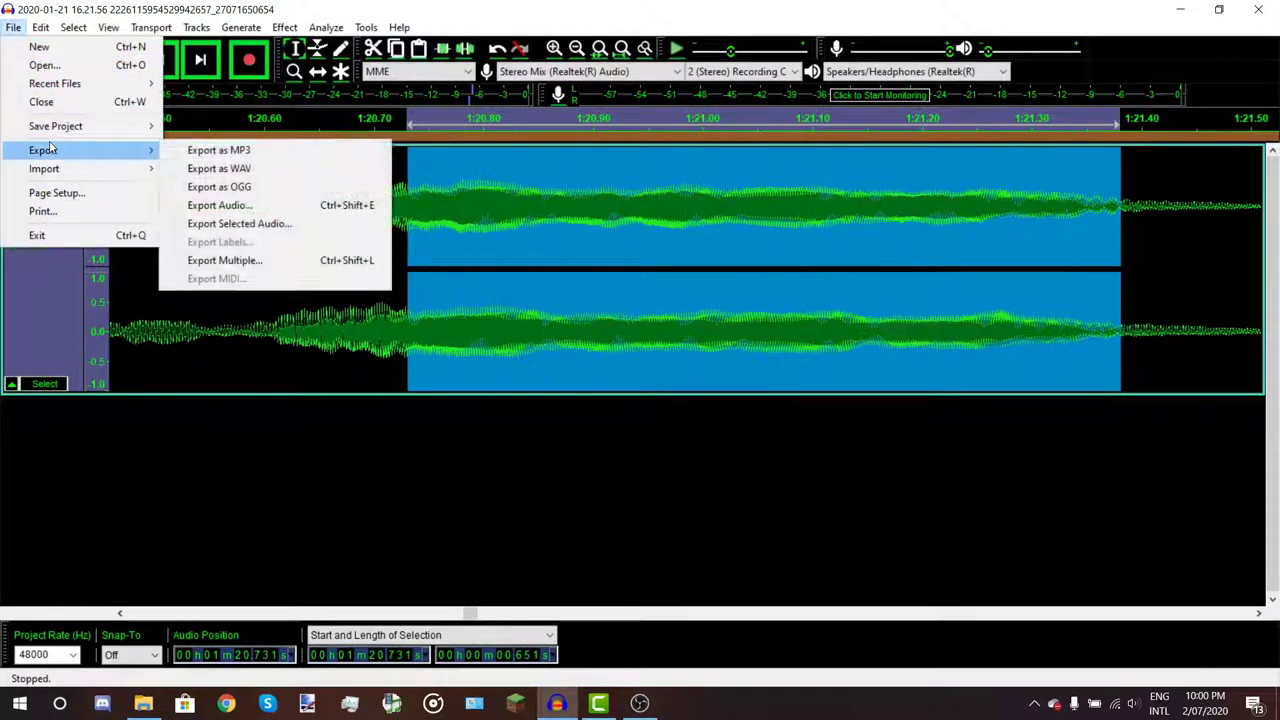
pyautogui.click(239, 224)
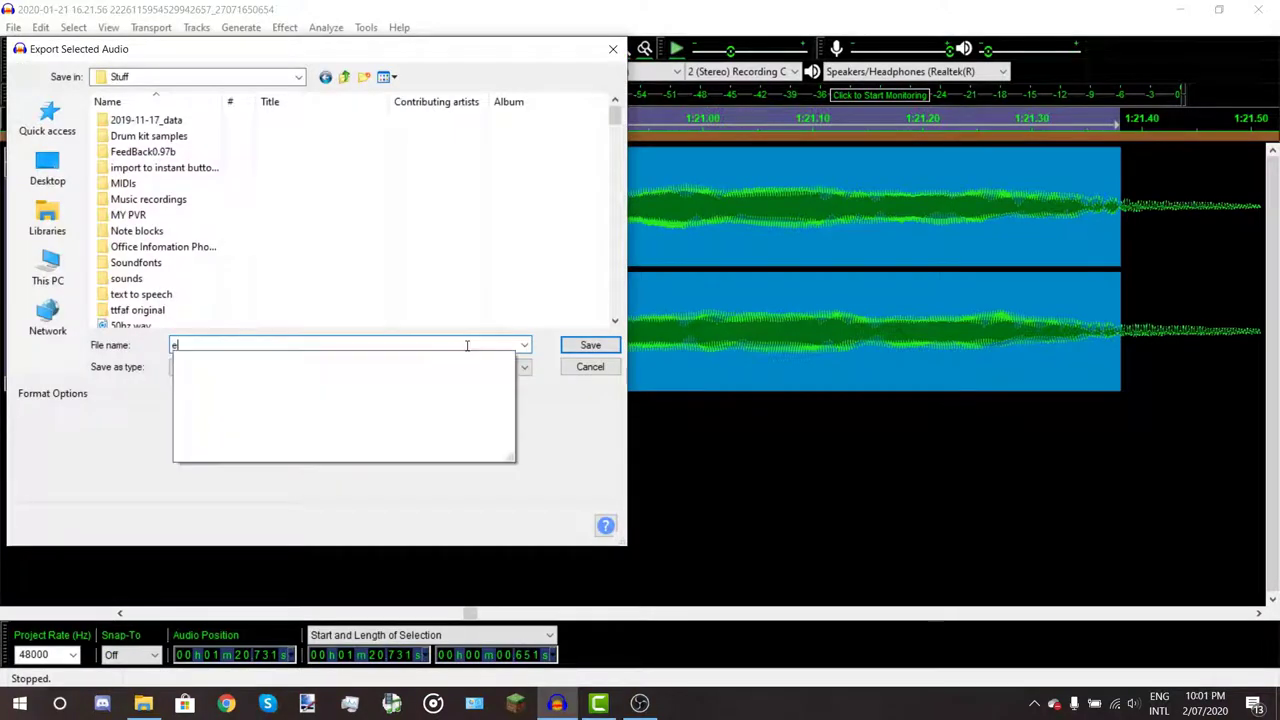
pyautogui.write('exa')
pyautogui.write('e')
pyautogui.press('Return')
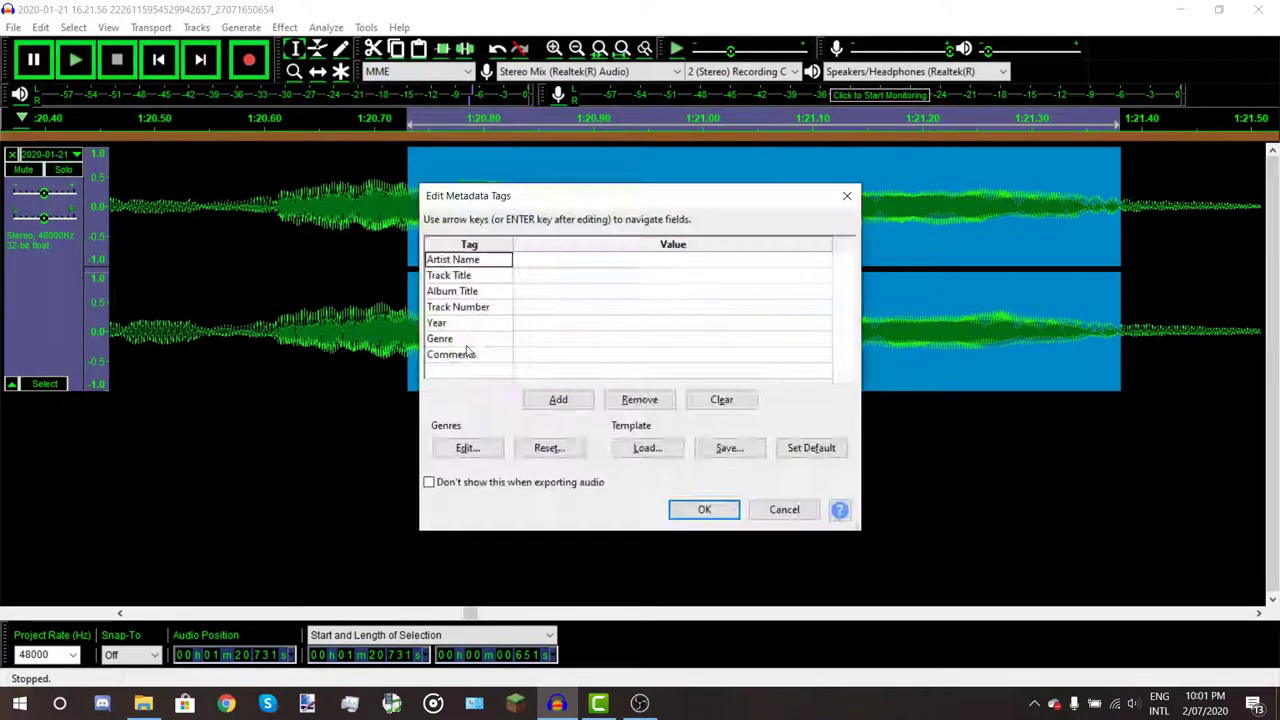
pyautogui.press('Return')
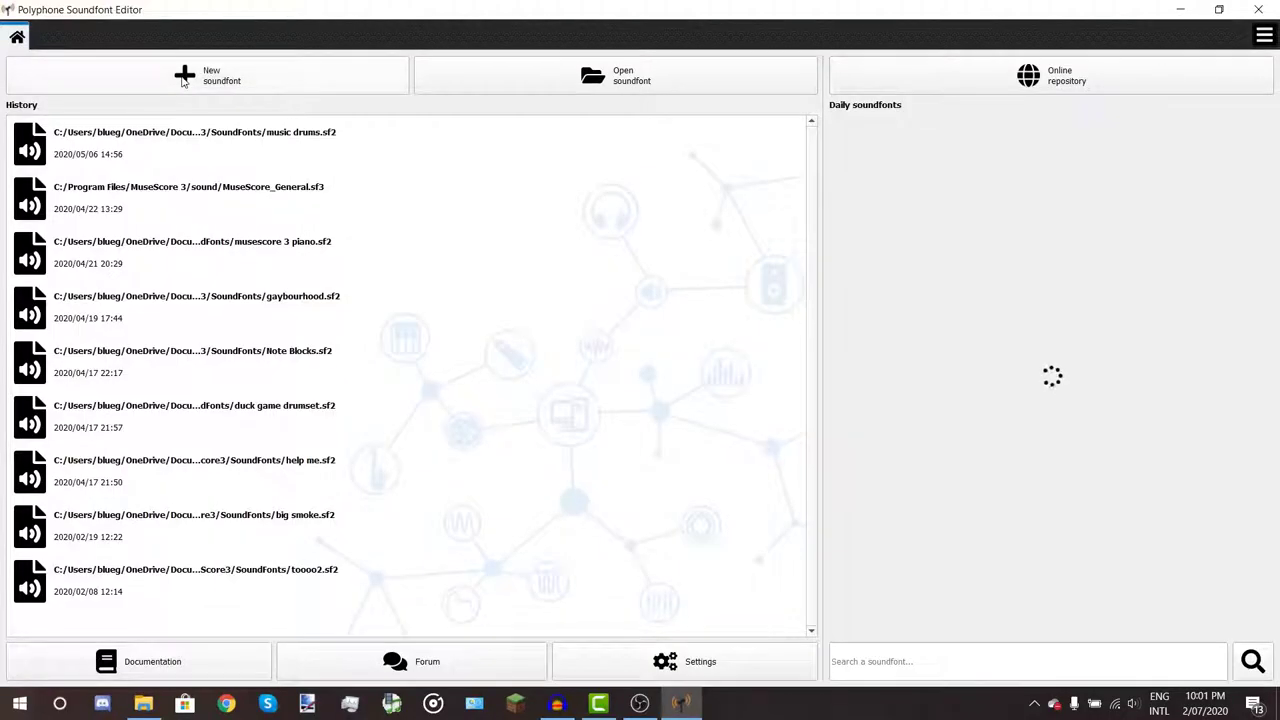
# Start a new soundfont, title it example and go to its Samples section
pyautogui.click(200, 76)
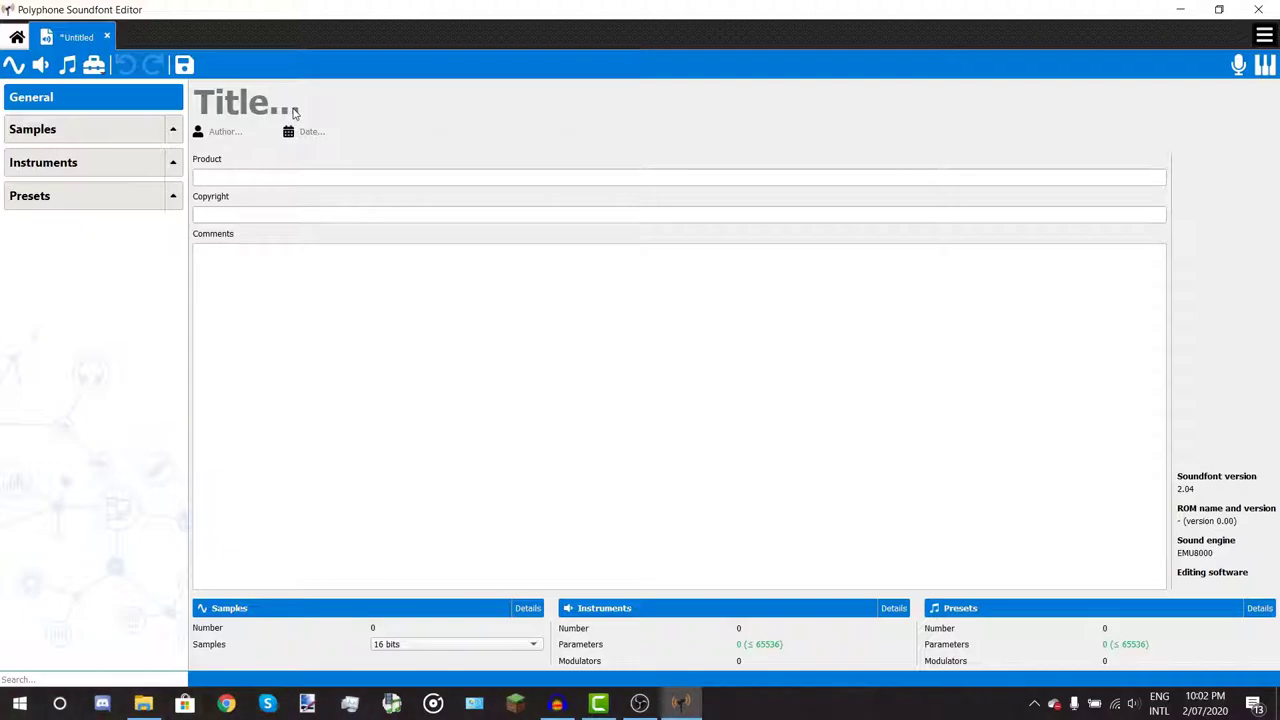
pyautogui.click(245, 105)
pyautogui.write('ex')
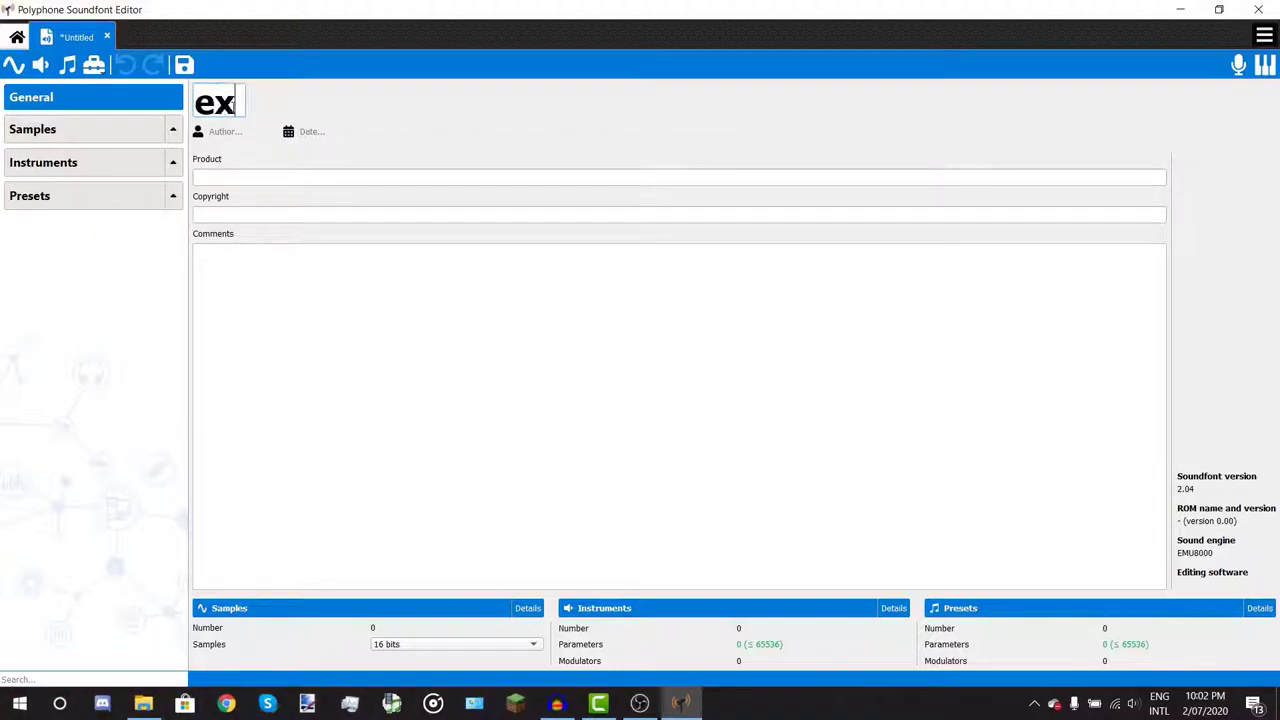
pyautogui.write('ample')
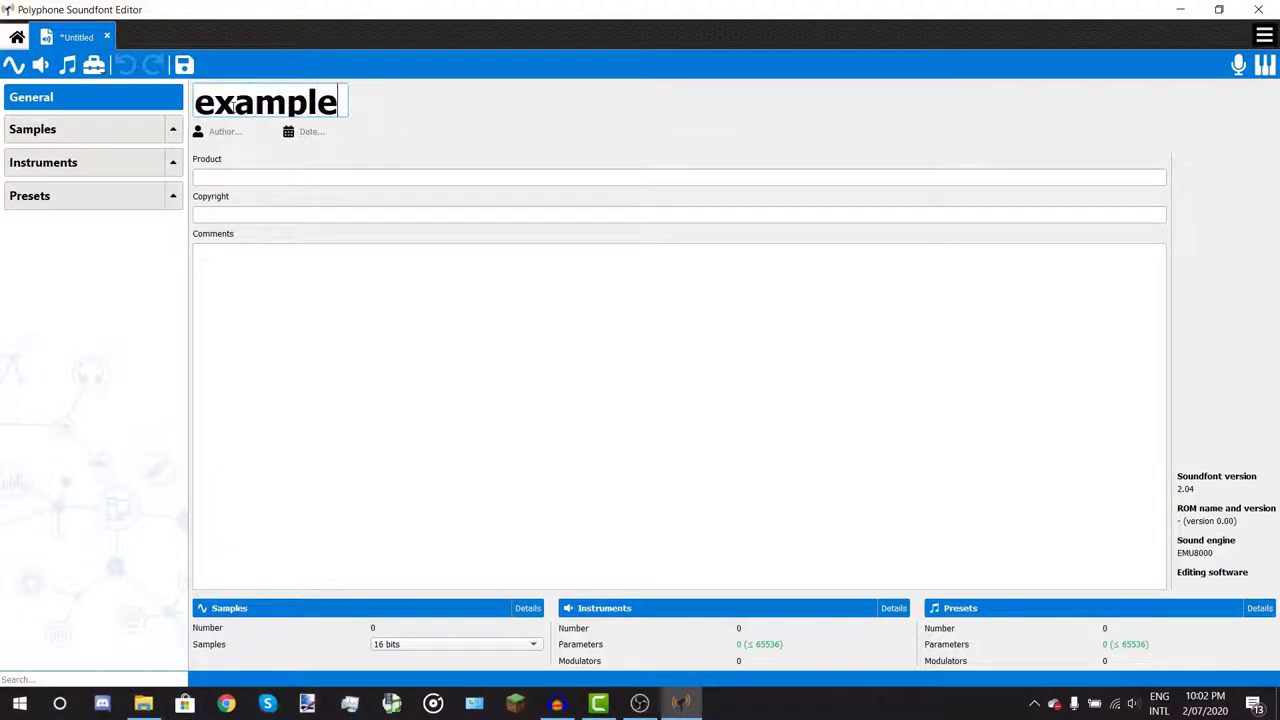
pyautogui.click(96, 138)
pyautogui.click(92, 100)
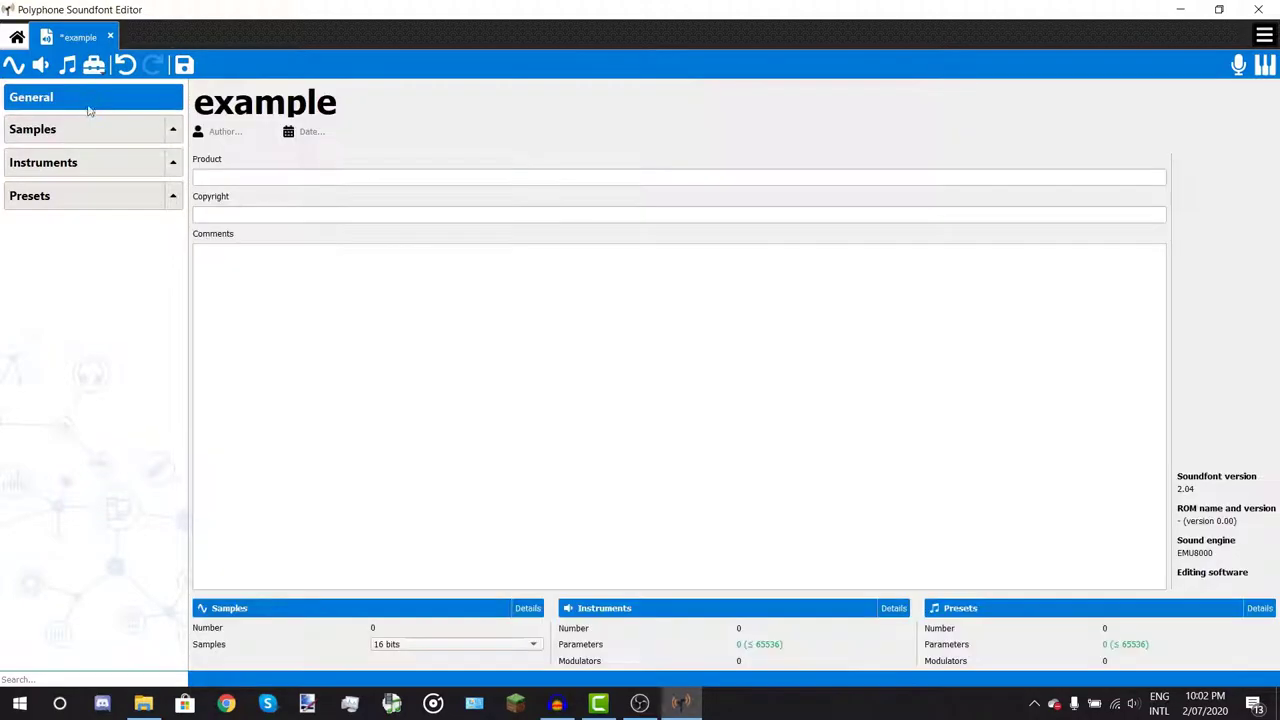
pyautogui.click(96, 130)
# Import example.wav as samples exampleL and exampleR and view exampleL's waveform
pyautogui.click(13, 65)
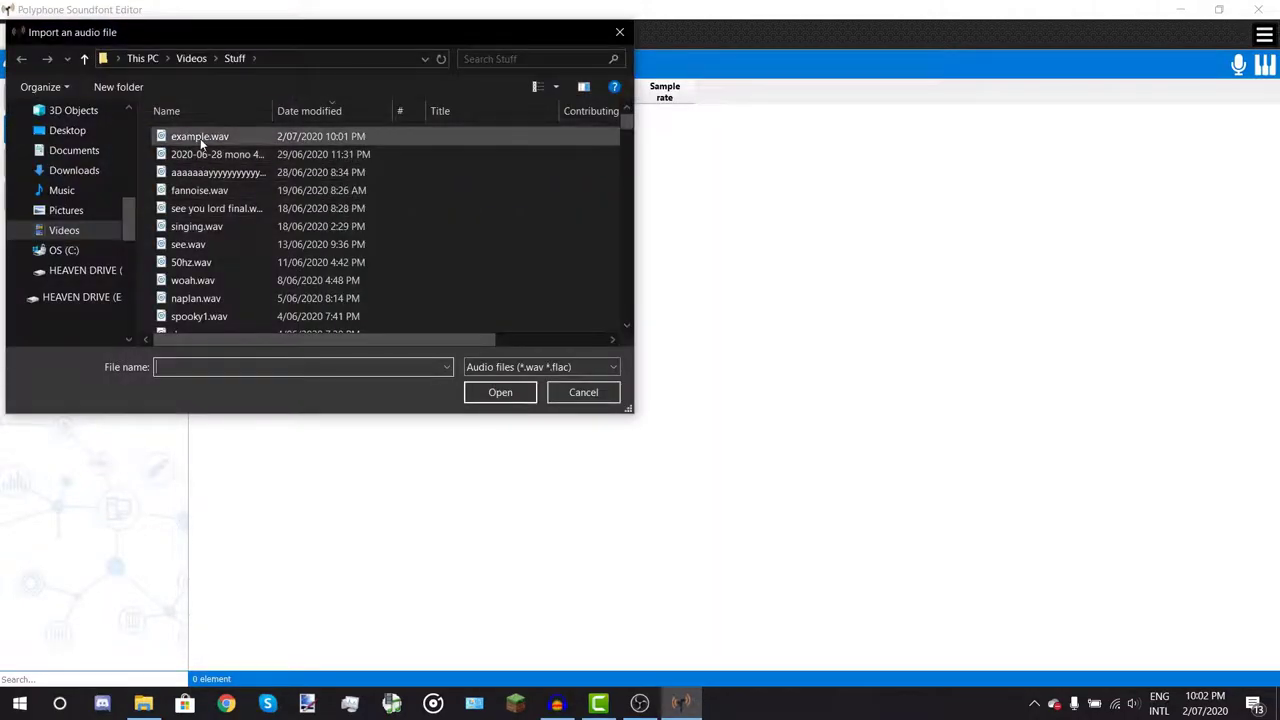
pyautogui.doubleClick(196, 136)
pyautogui.click(165, 154)
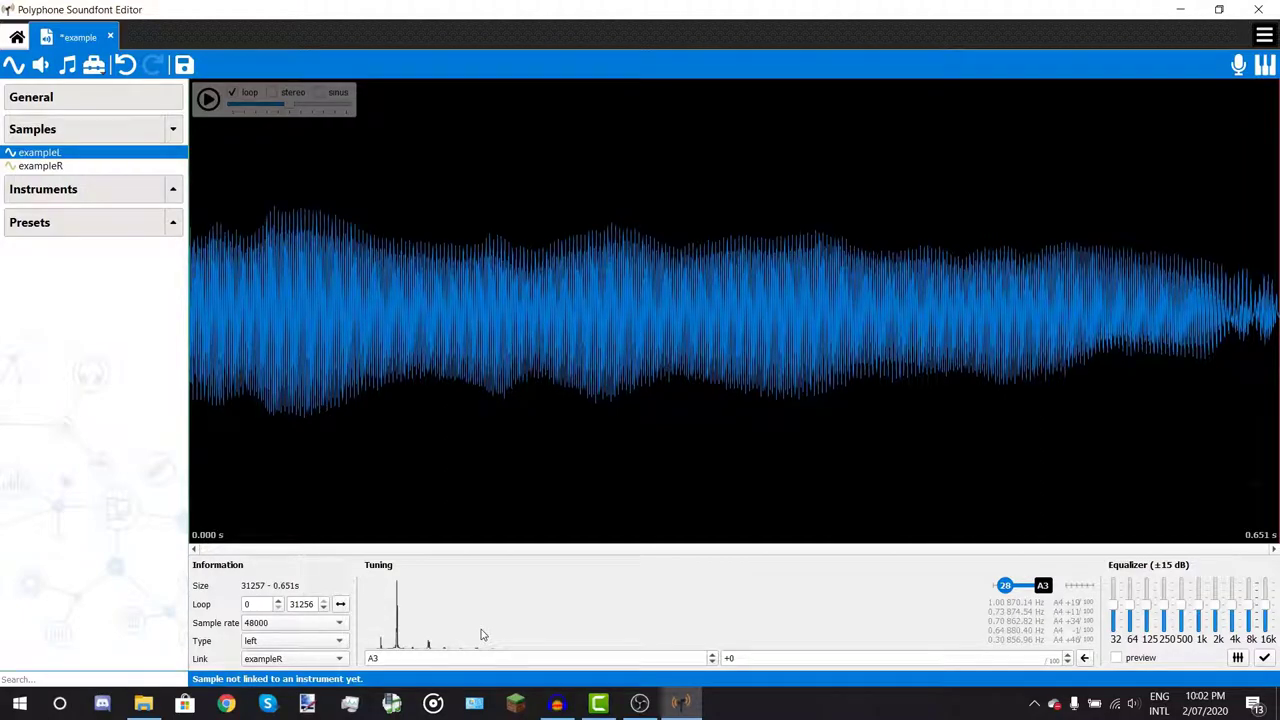
# Set exampleL's loop points on the waveform, preview it and align the start to a matching crossing
pyautogui.click(292, 260)
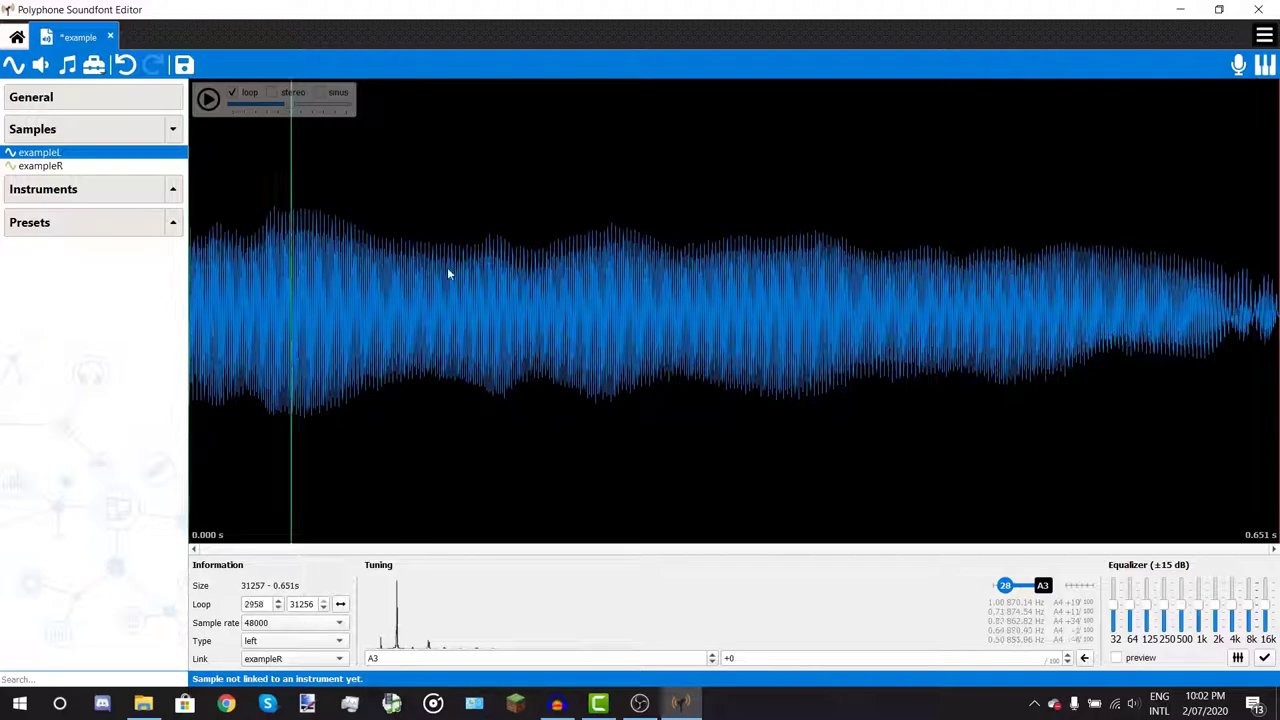
pyautogui.rightClick(742, 319)
pyautogui.click(207, 98)
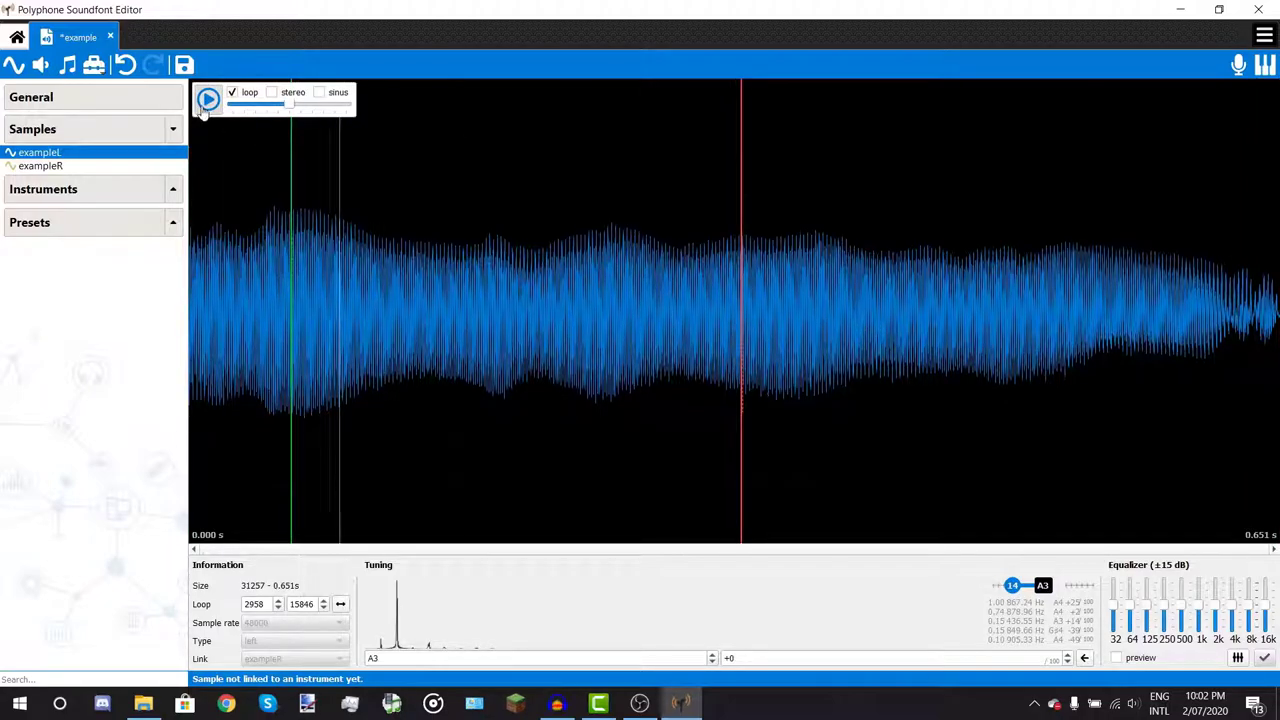
pyautogui.click(262, 270)
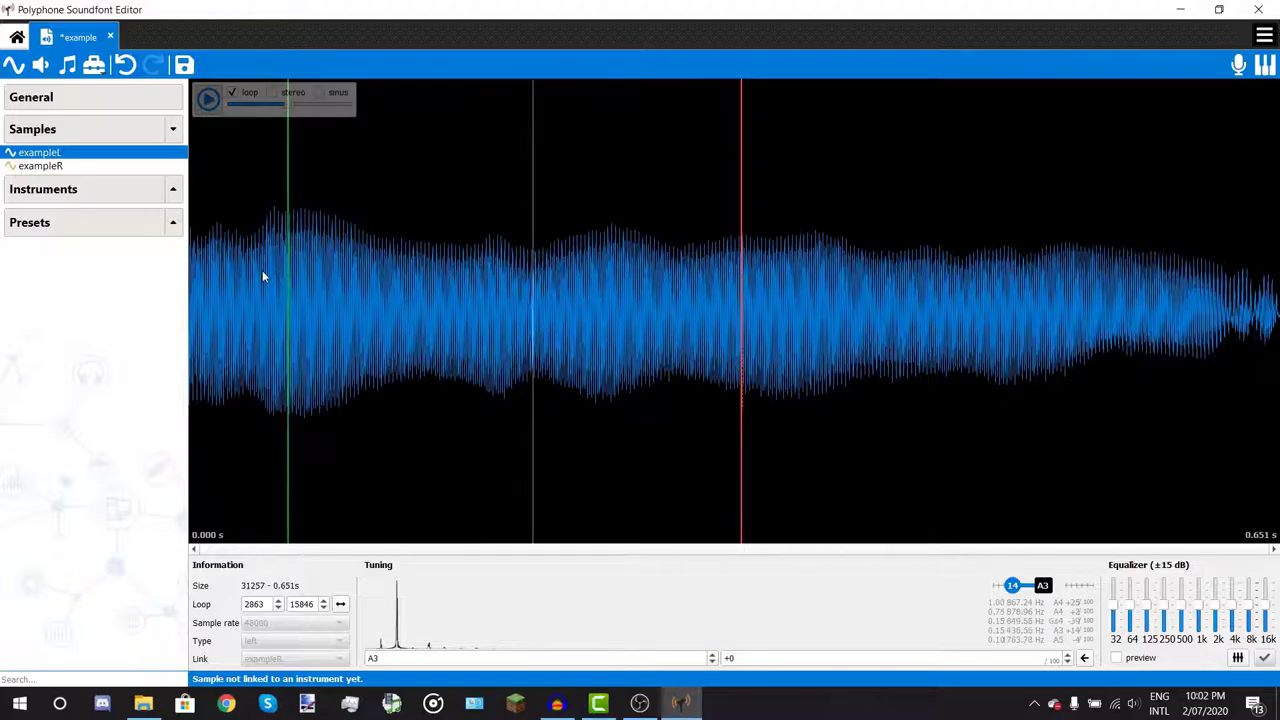
pyautogui.scroll(5, 310, 280)
pyautogui.scroll(3, 943, 274)
pyautogui.scroll(3, 1000, 290)
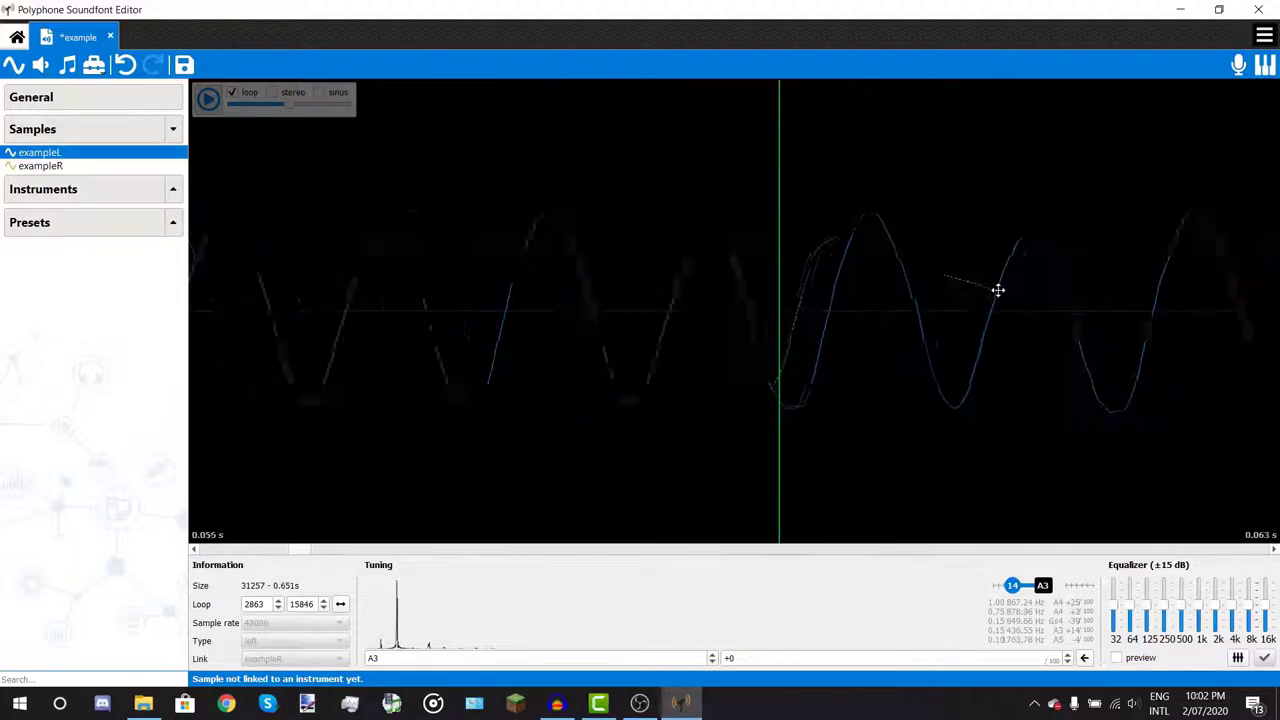
pyautogui.scroll(2, 762, 305)
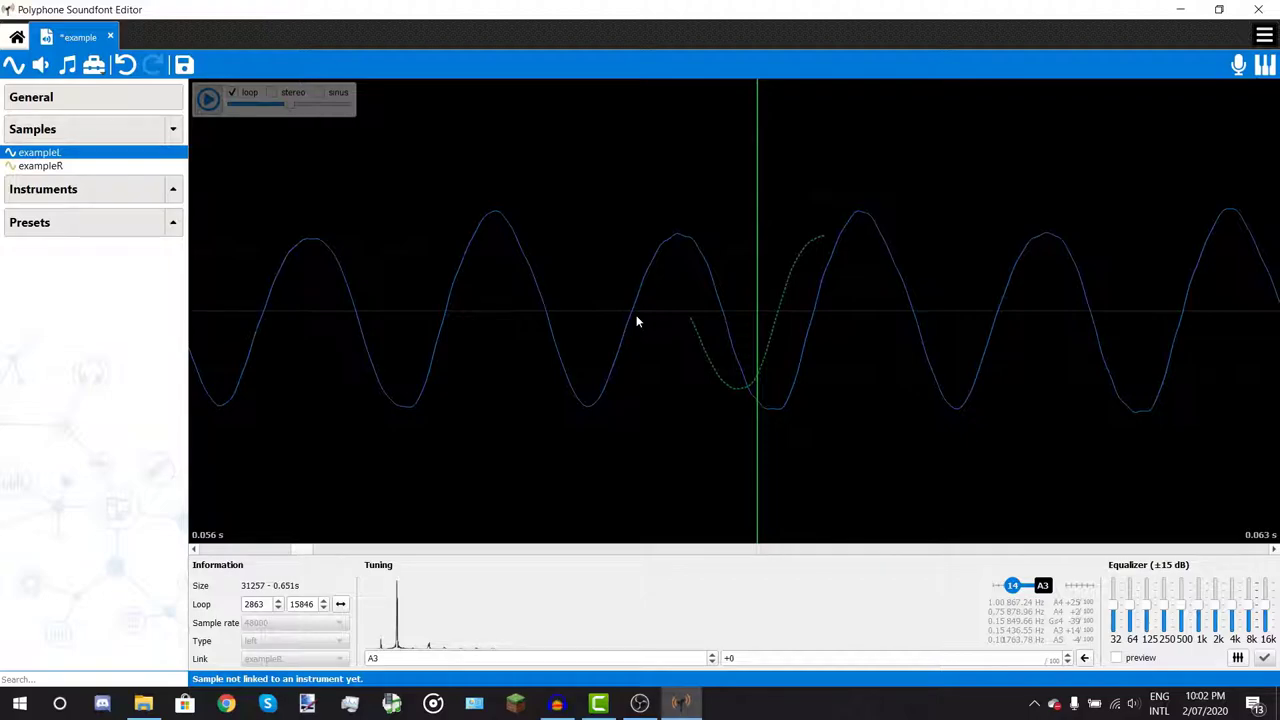
pyautogui.click(630, 320)
pyautogui.moveTo(625, 314); pyautogui.dragTo(608, 318)
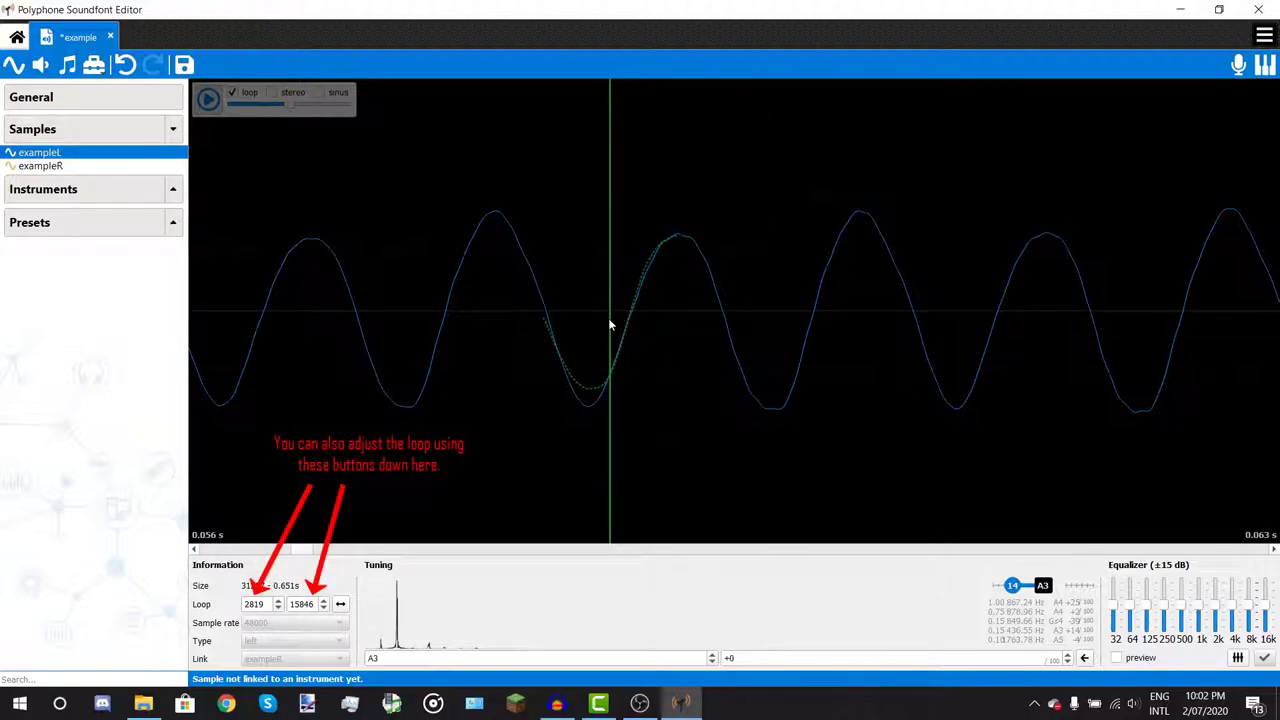
pyautogui.scroll(-3, 805, 274)
pyautogui.scroll(-3, 700, 330)
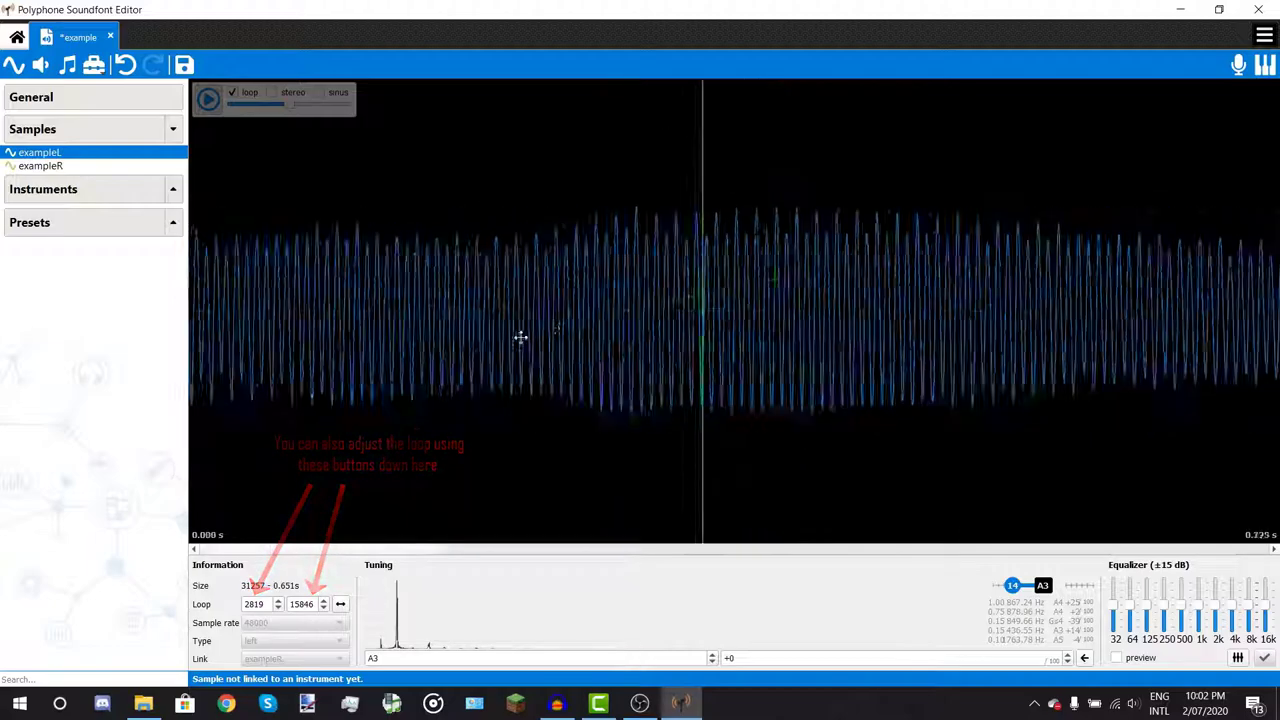
pyautogui.scroll(-3, 520, 340)
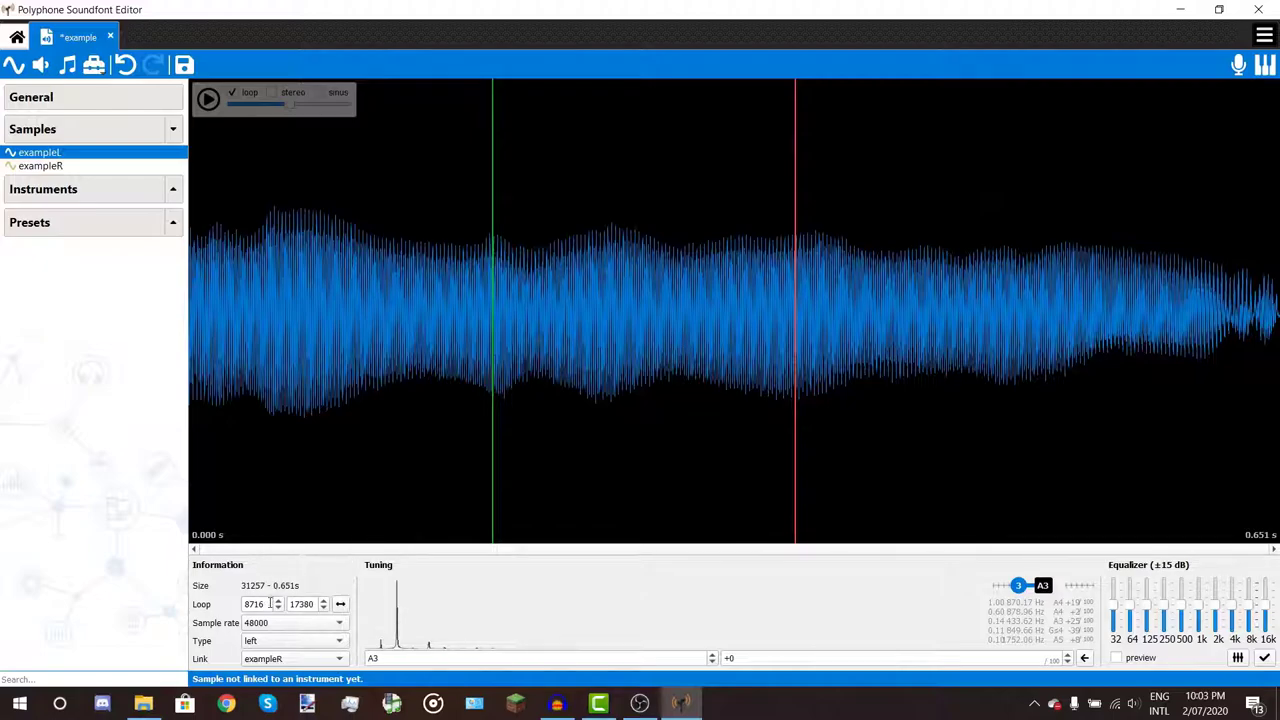
# Copy exampleL's loop end value 17380 into exampleR's loop end field
pyautogui.moveTo(270, 603); pyautogui.dragTo(184, 607)
pyautogui.click(40, 166)
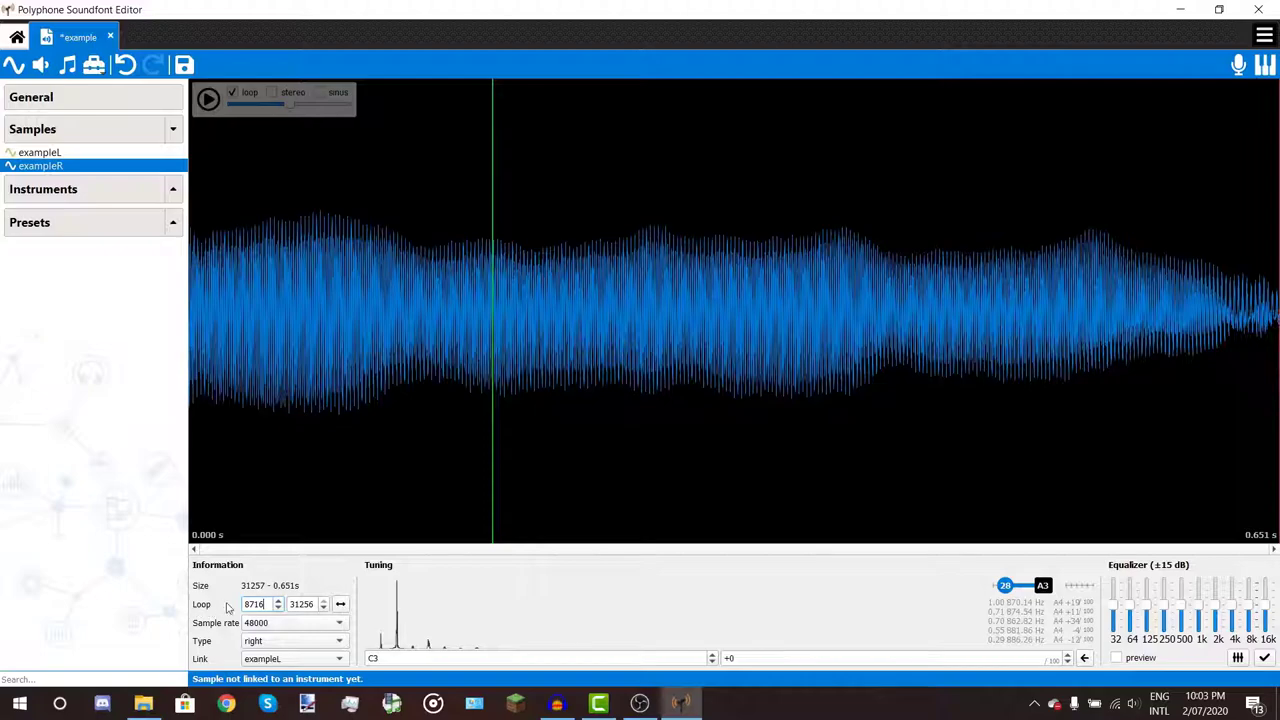
pyautogui.click(60, 152)
pyautogui.moveTo(318, 603); pyautogui.dragTo(208, 610)
pyautogui.hotkey('ctrl', 'c')
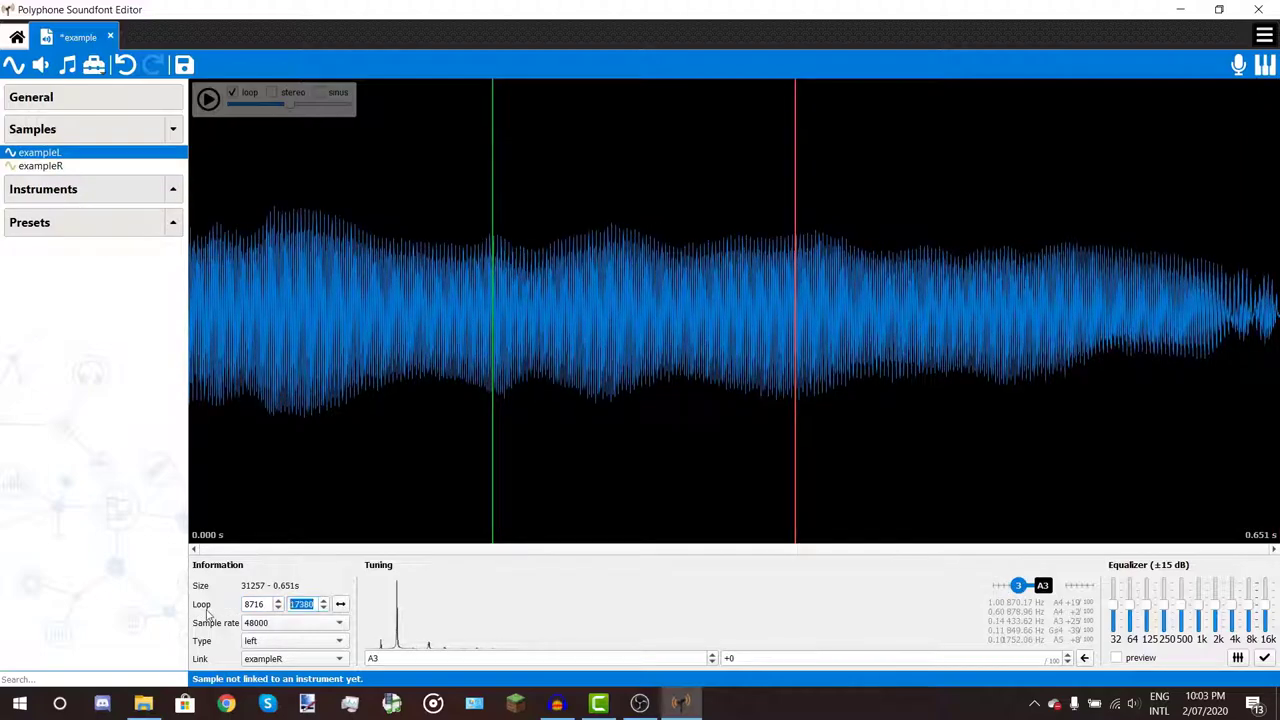
pyautogui.click(50, 166)
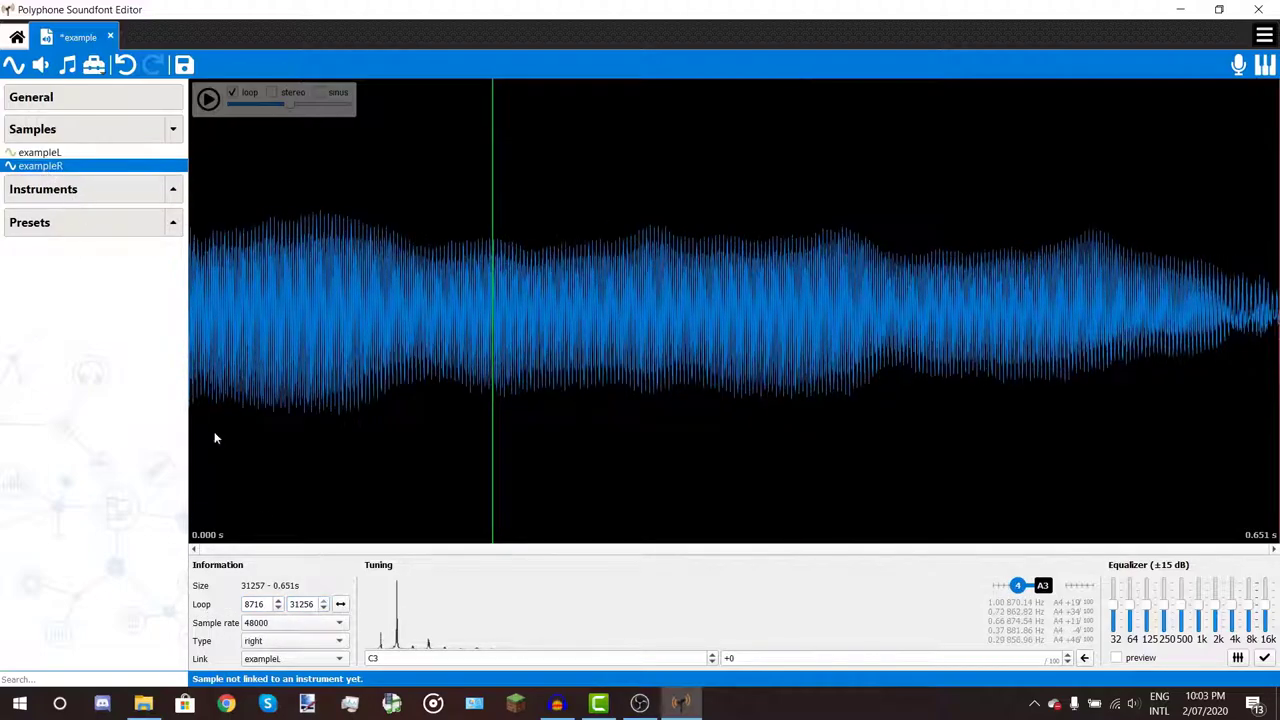
pyautogui.doubleClick(305, 603)
pyautogui.hotkey('ctrl', 'v')
# Set exampleR's root key to A3, then audition the looping sample and stop it
pyautogui.click(390, 658)
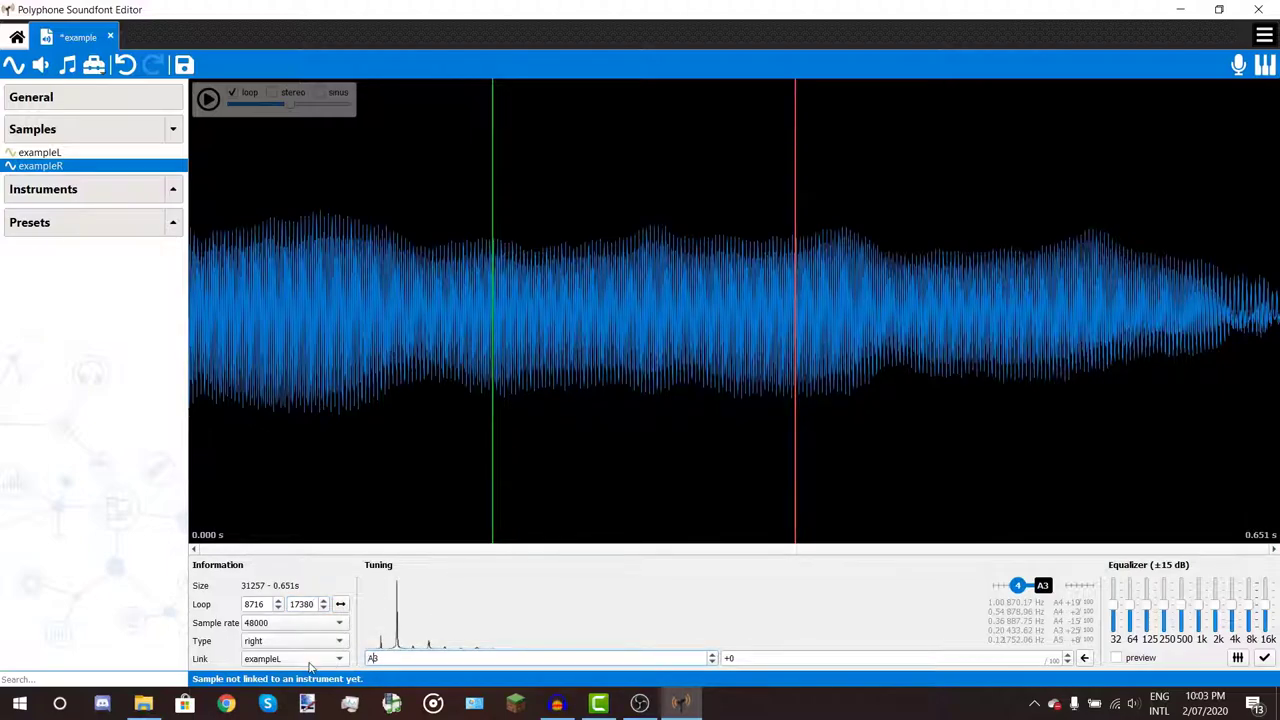
pyautogui.click(638, 615)
pyautogui.click(207, 98)
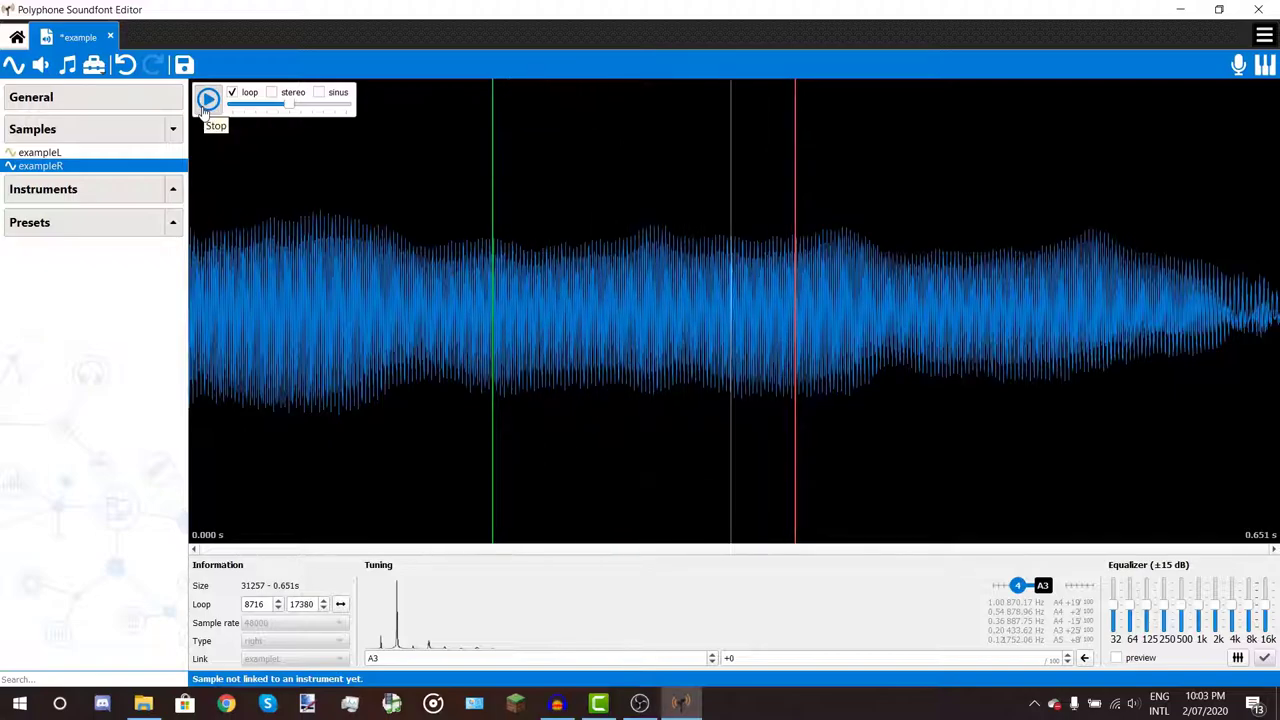
pyautogui.click(207, 98)
# Create an instrument named 'example' from both linked samples and expand it
pyautogui.keyDown('ctrl'); pyautogui.click(40, 152); pyautogui.keyUp('ctrl')
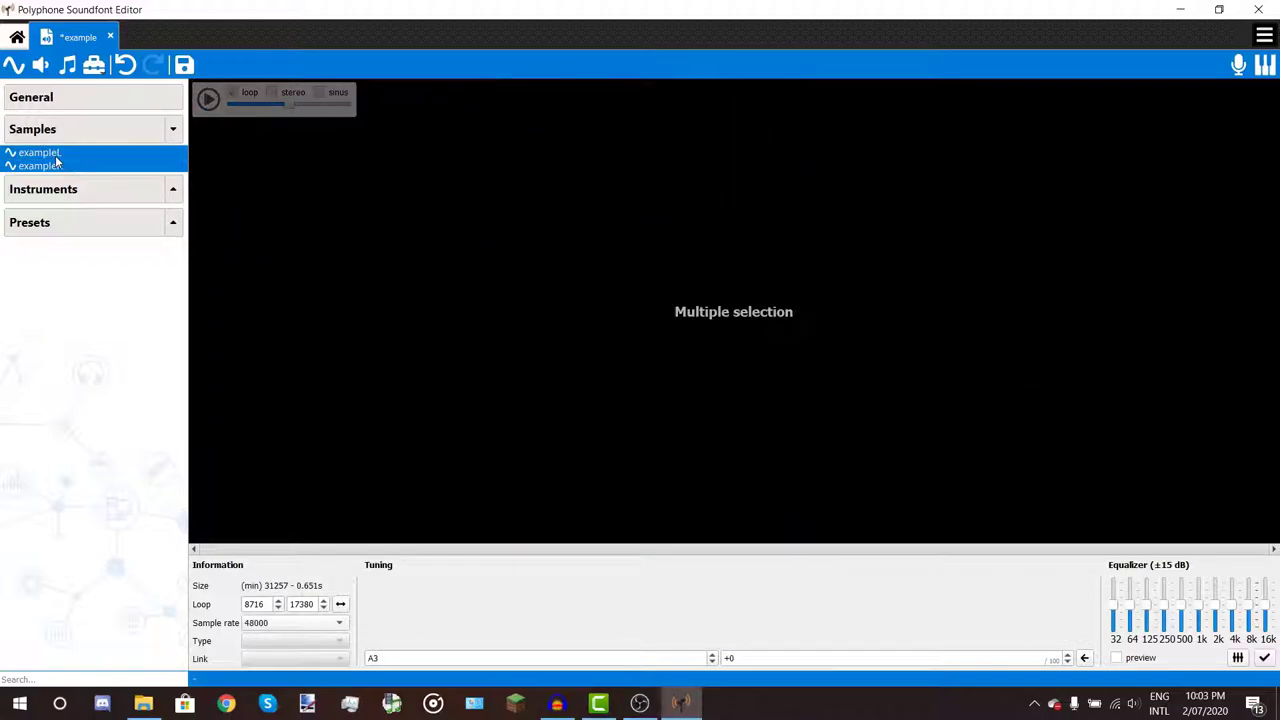
pyautogui.click(42, 65)
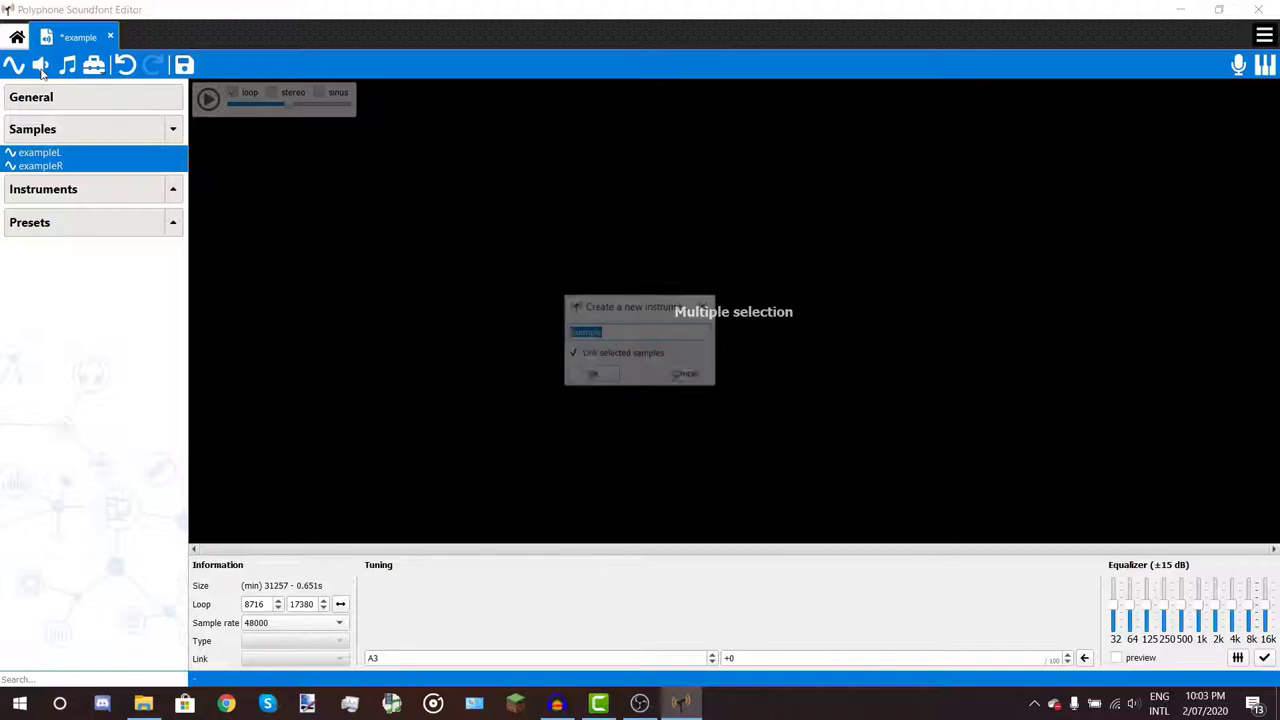
pyautogui.click(592, 375)
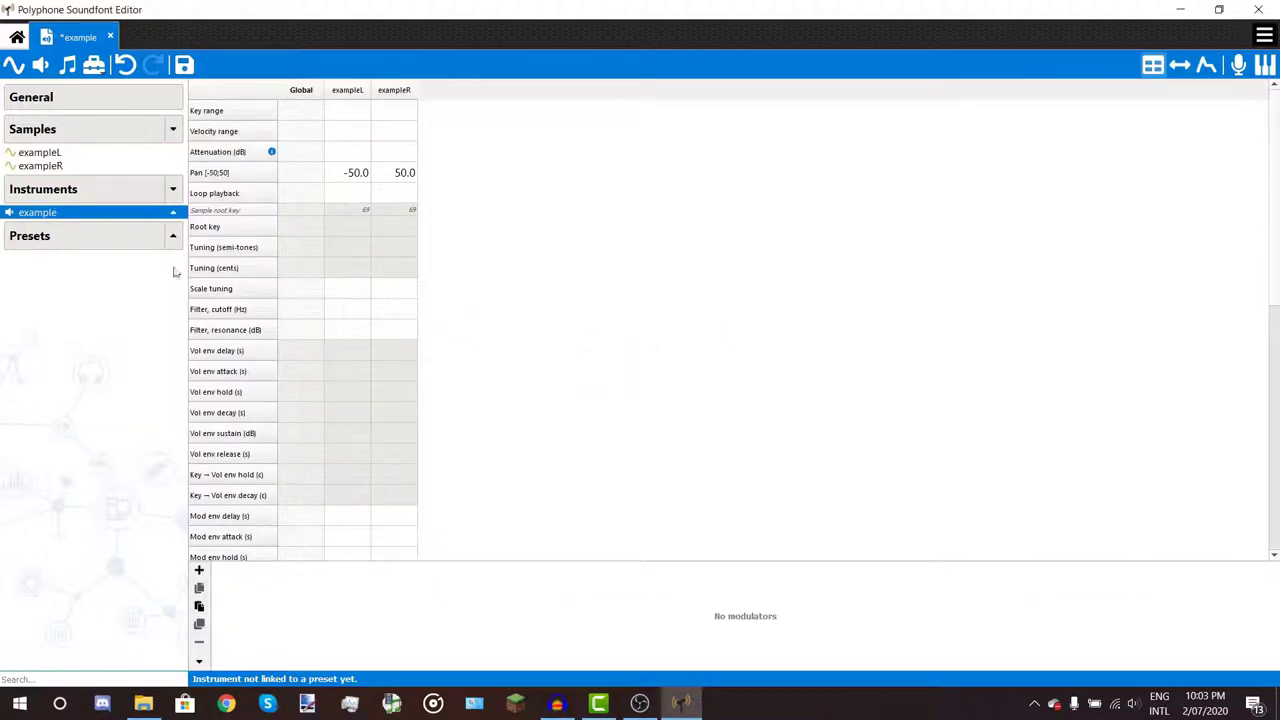
pyautogui.click(174, 213)
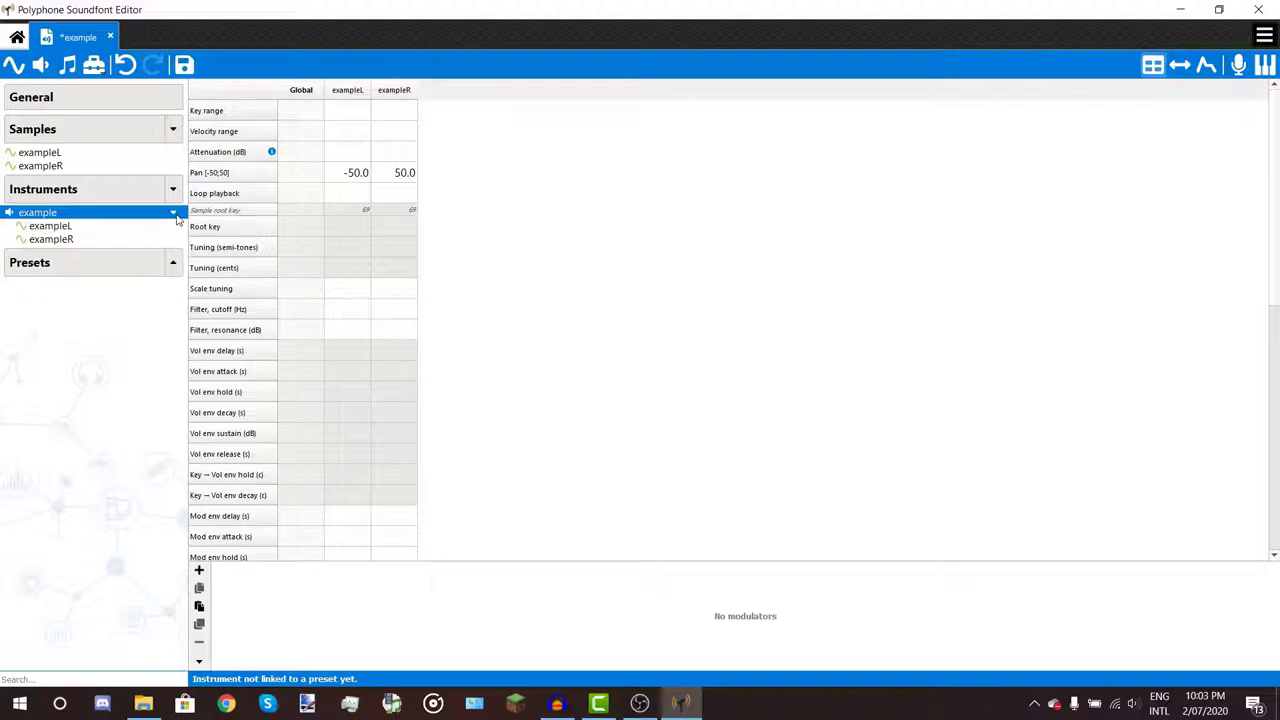
# Set Loop playback to loop for both exampleL and exampleR in the instrument
pyautogui.click(352, 193)
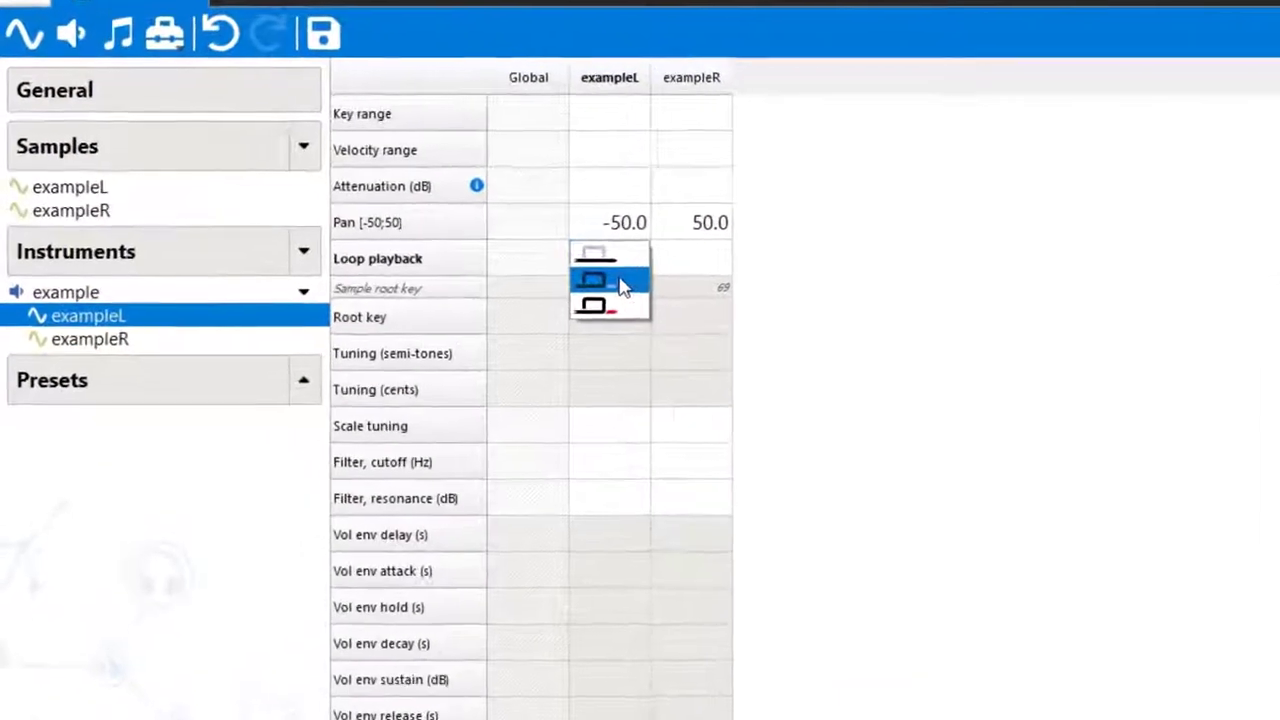
pyautogui.click(640, 296)
pyautogui.click(722, 266)
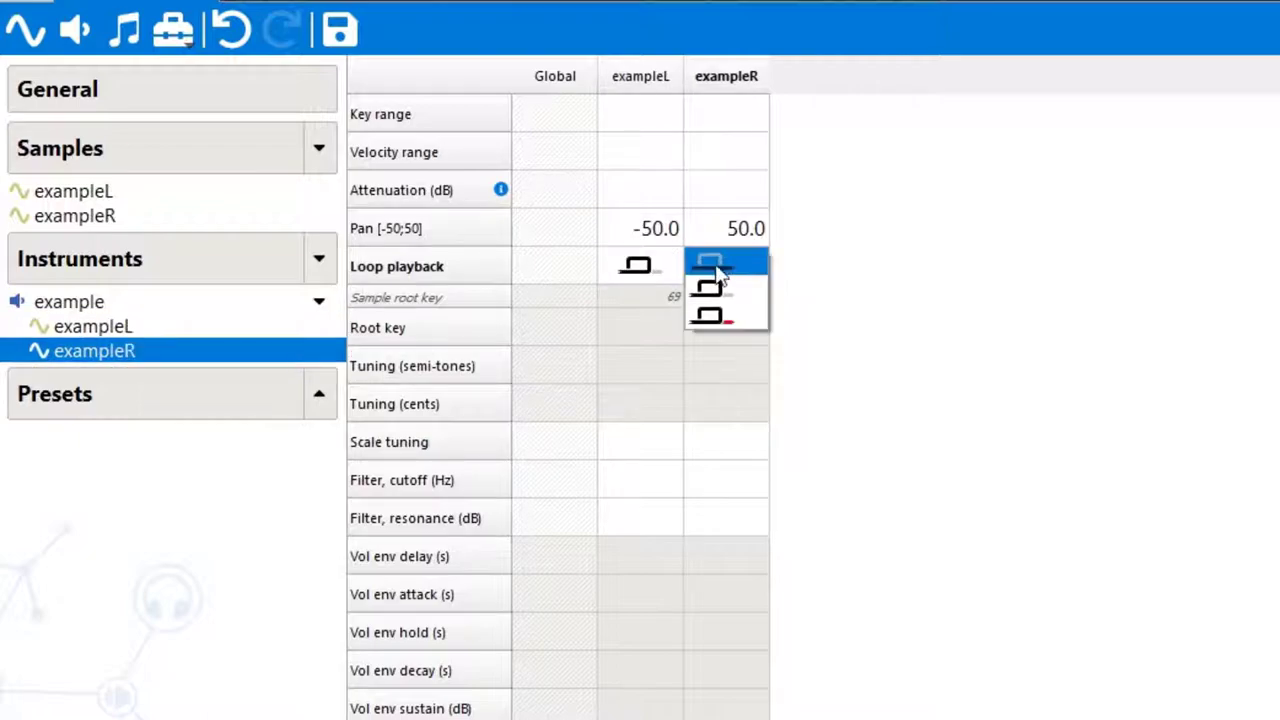
pyautogui.click(718, 295)
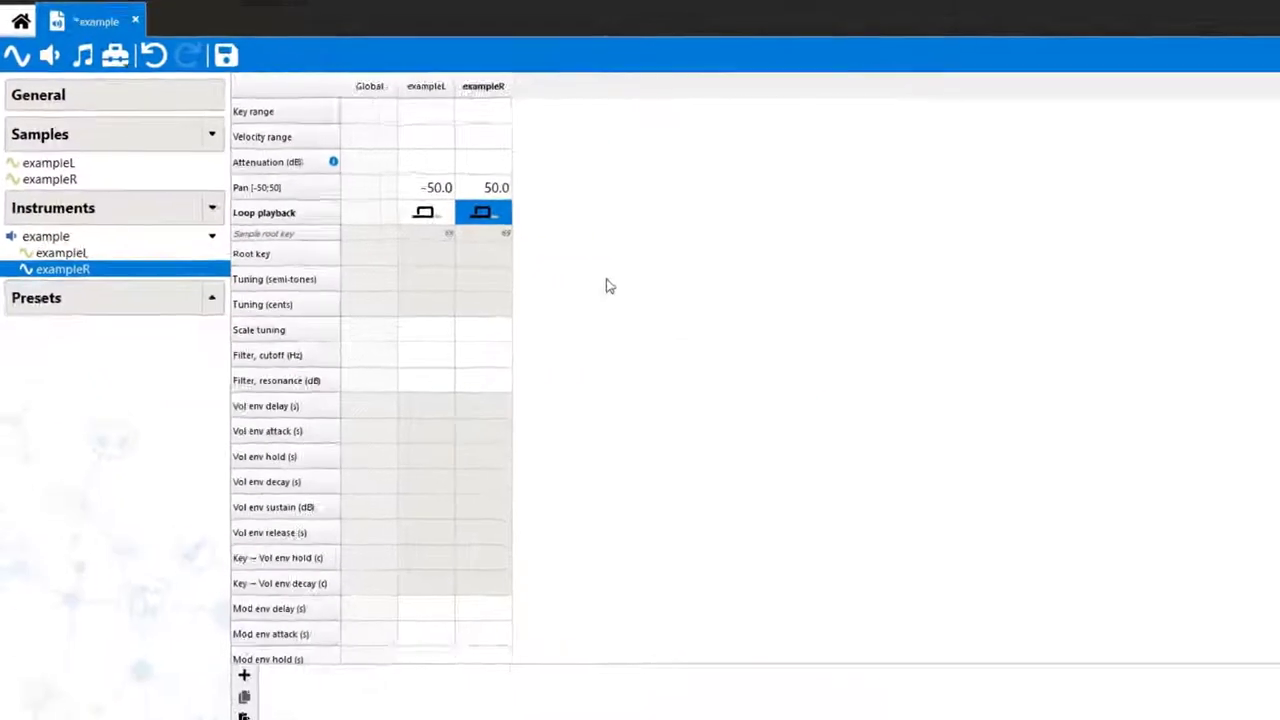
pyautogui.click(493, 253)
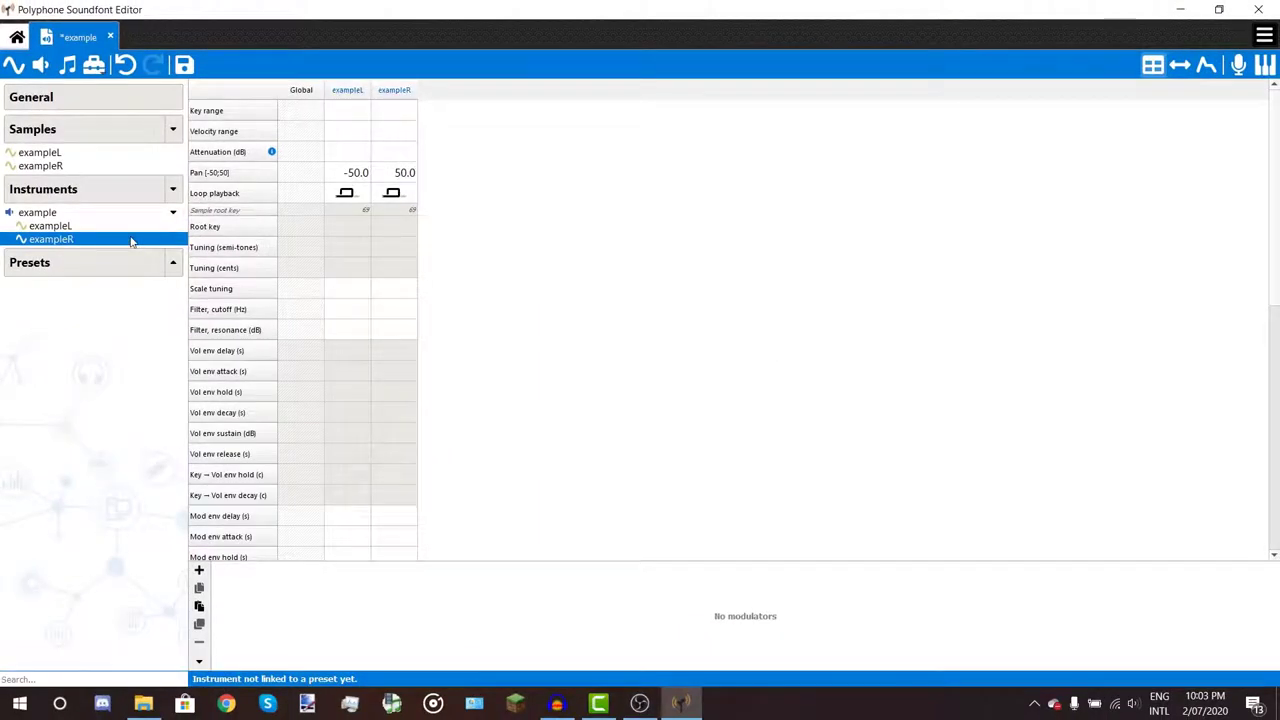
# Create preset 000:000 'example' from the example instrument via Add preset
pyautogui.click(38, 212)
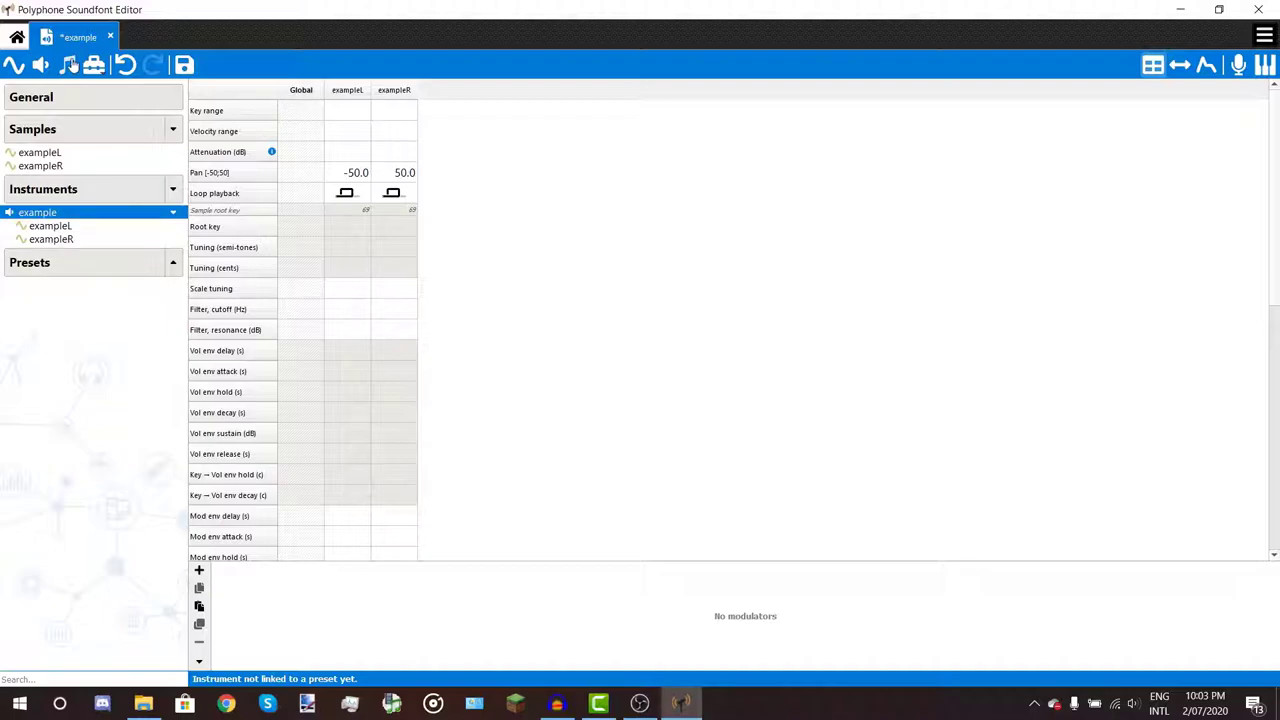
pyautogui.click(69, 65)
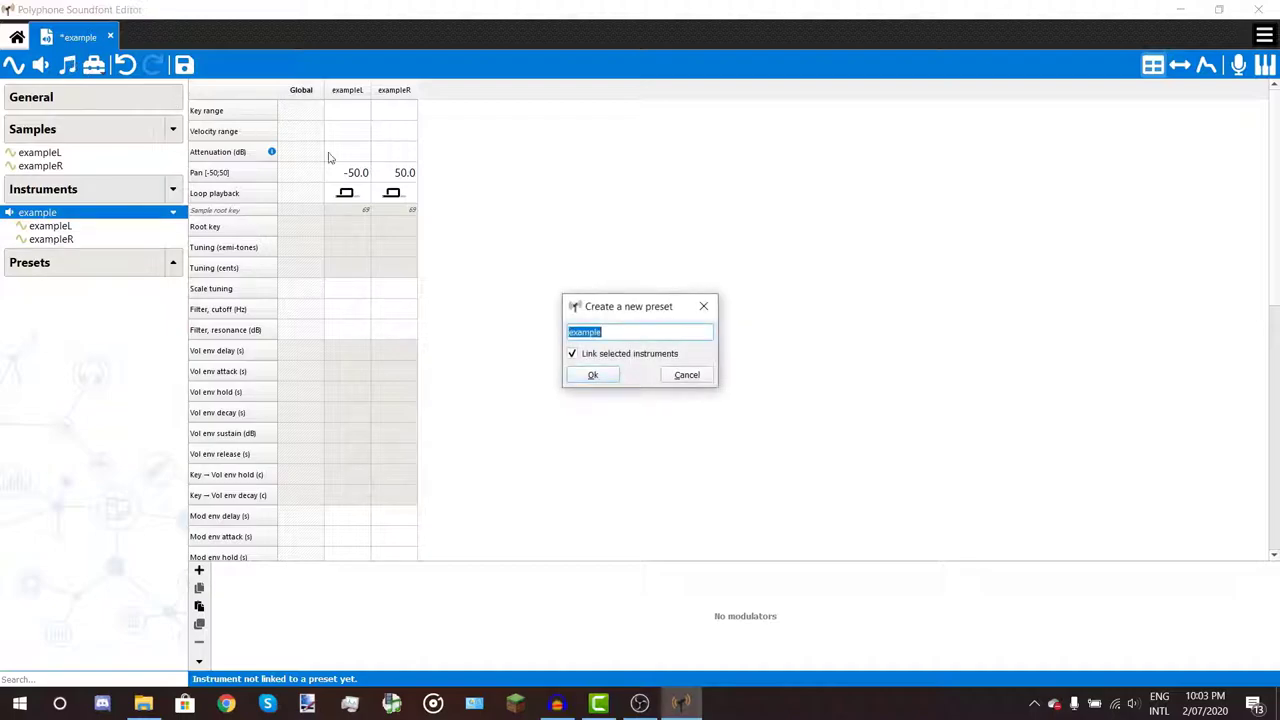
pyautogui.click(589, 375)
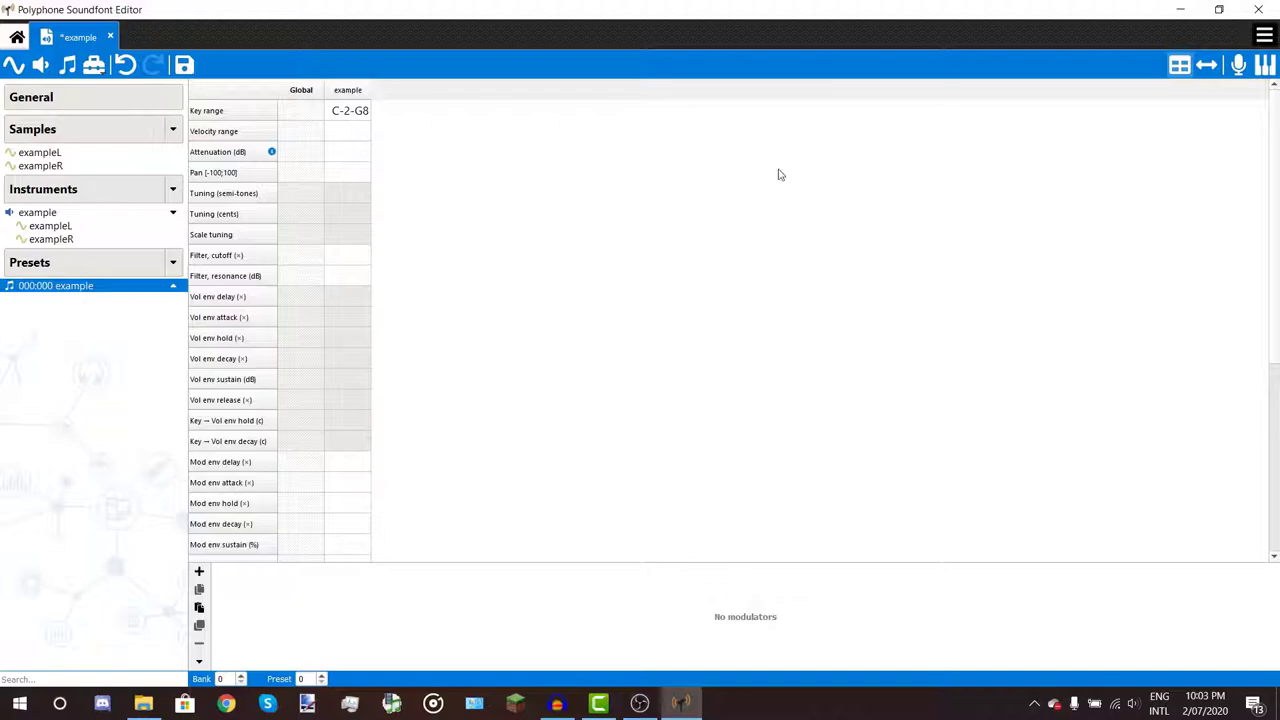
pyautogui.click(1263, 36)
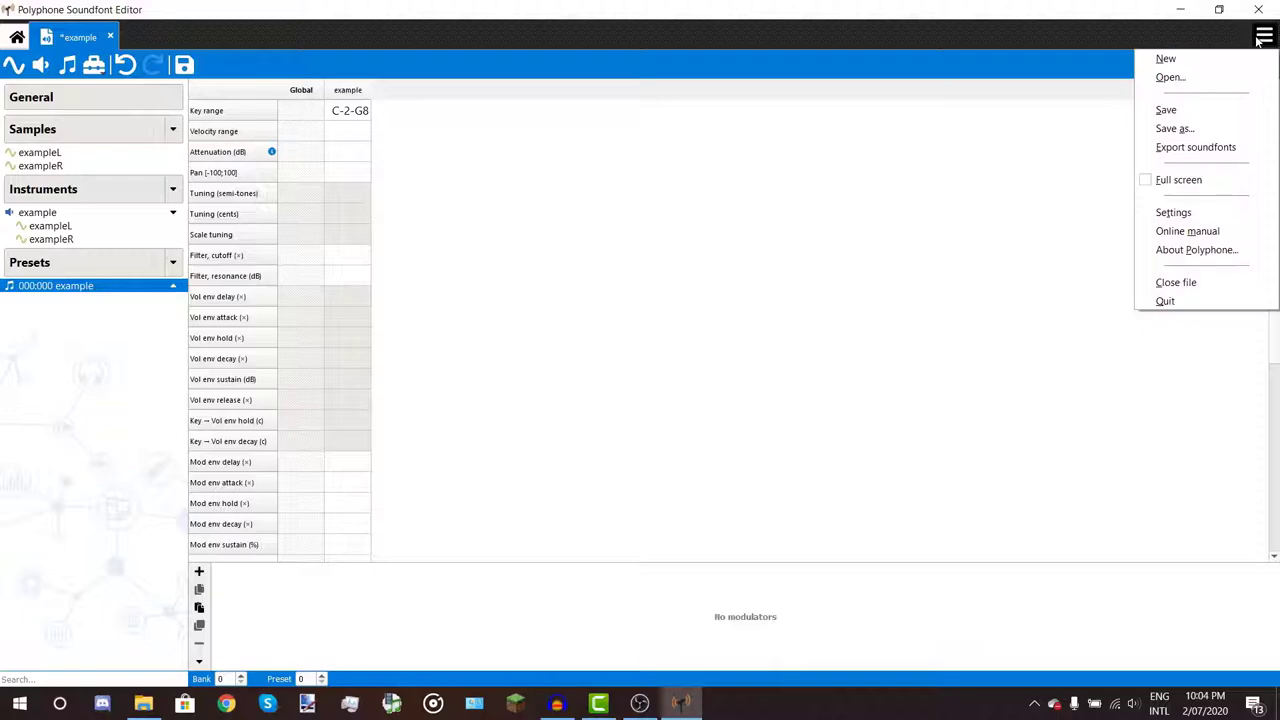
# Export the example preset as example.sf2 into the SoundFonts folder
pyautogui.click(1176, 151)
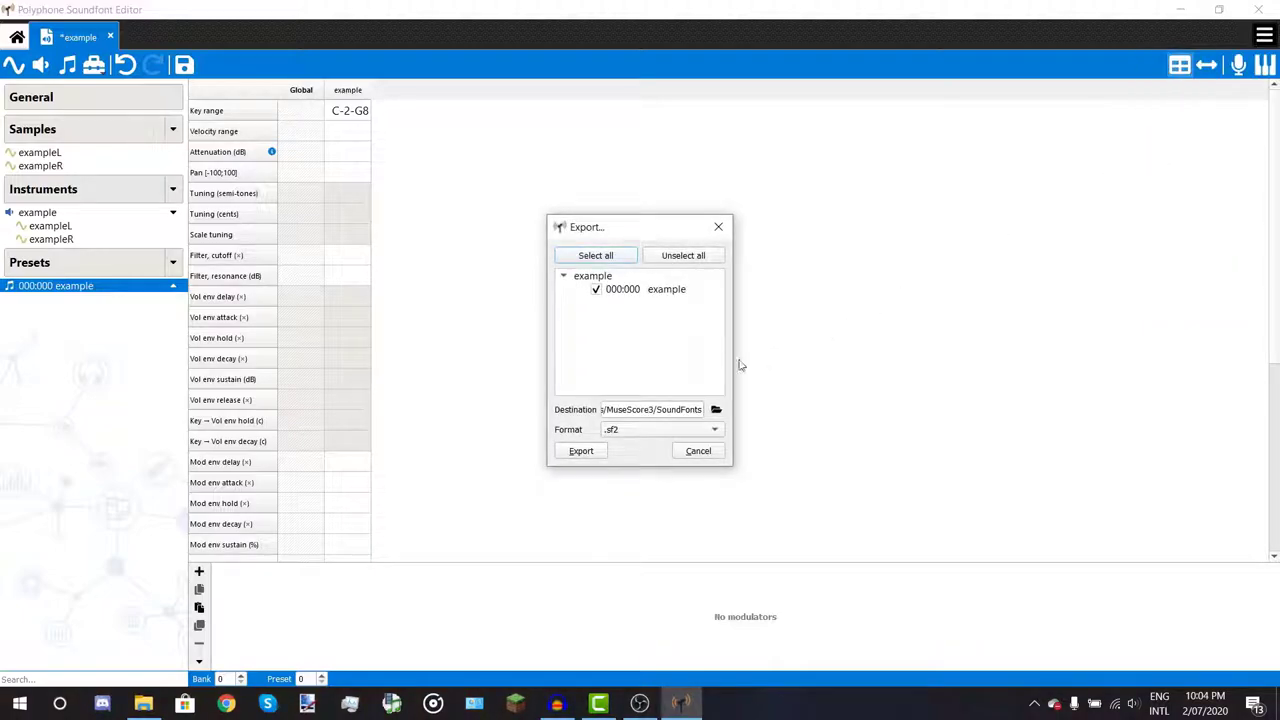
pyautogui.click(582, 451)
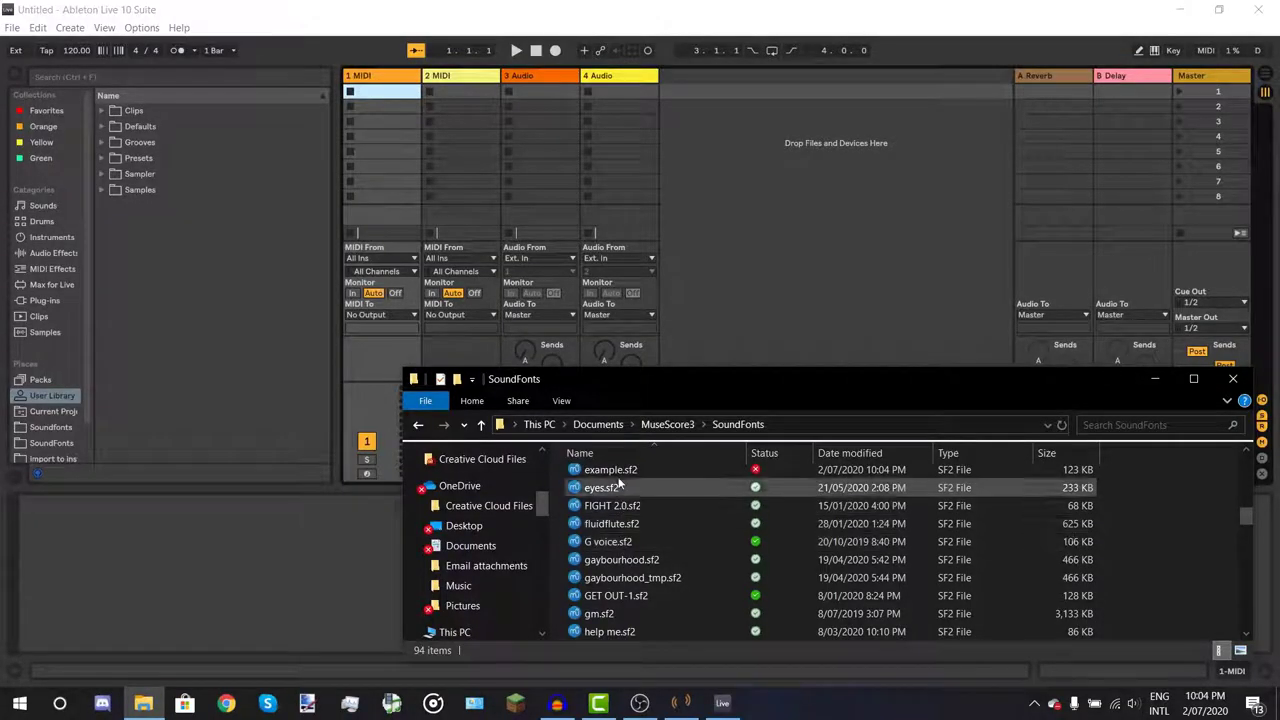
# Drag example.sf2 from the SoundFonts folder into Ableton Live so example.adv appears in the browser
pyautogui.moveTo(618, 386); pyautogui.dragTo(856, 128)
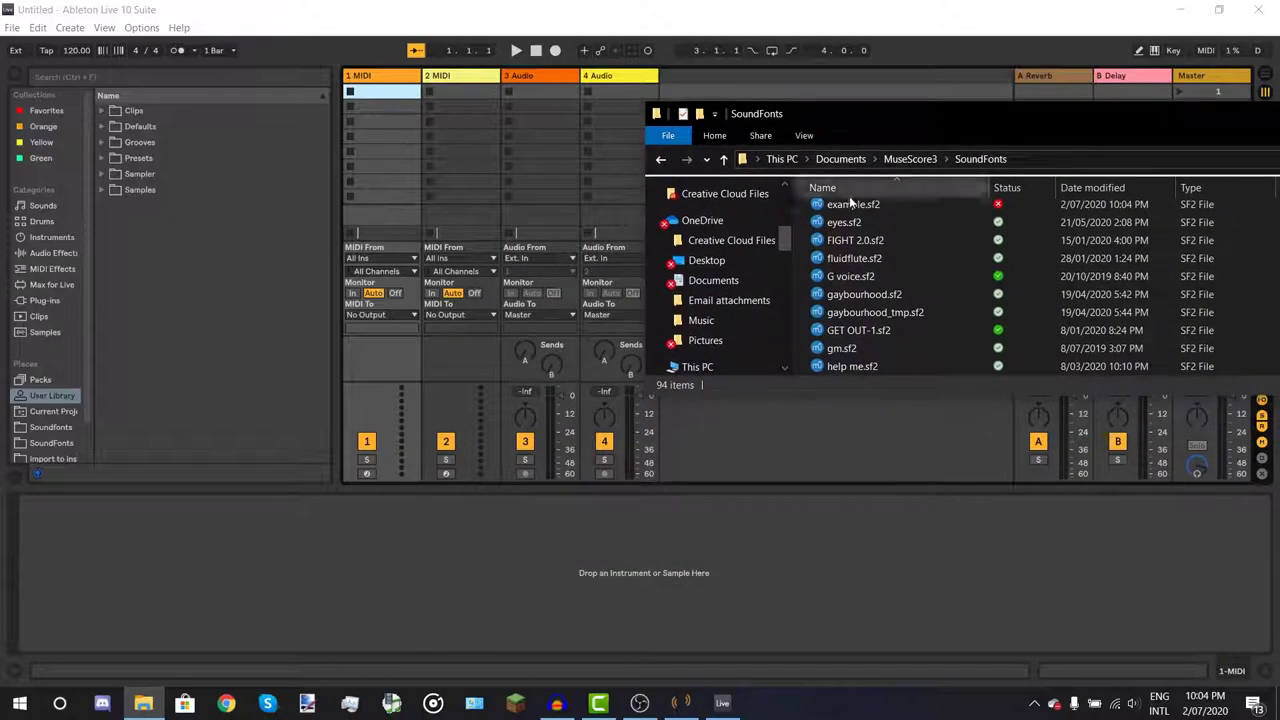
pyautogui.click(849, 205)
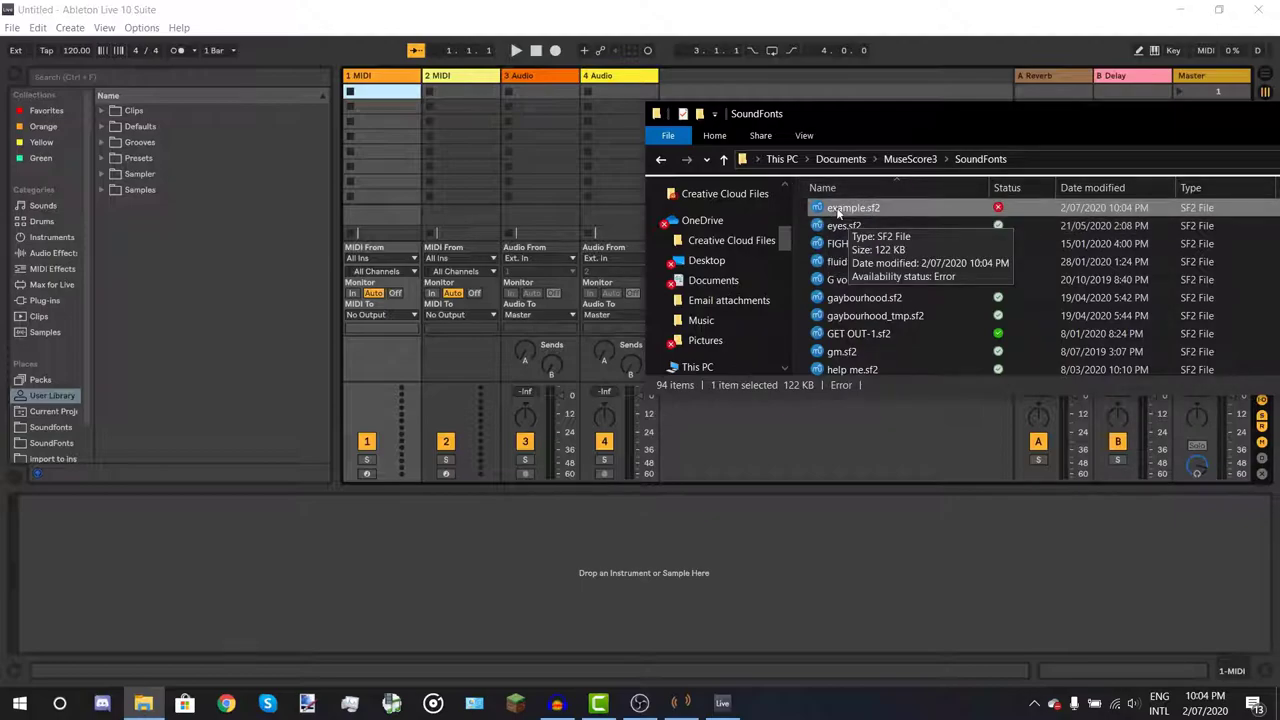
pyautogui.moveTo(855, 210); pyautogui.dragTo(399, 169)
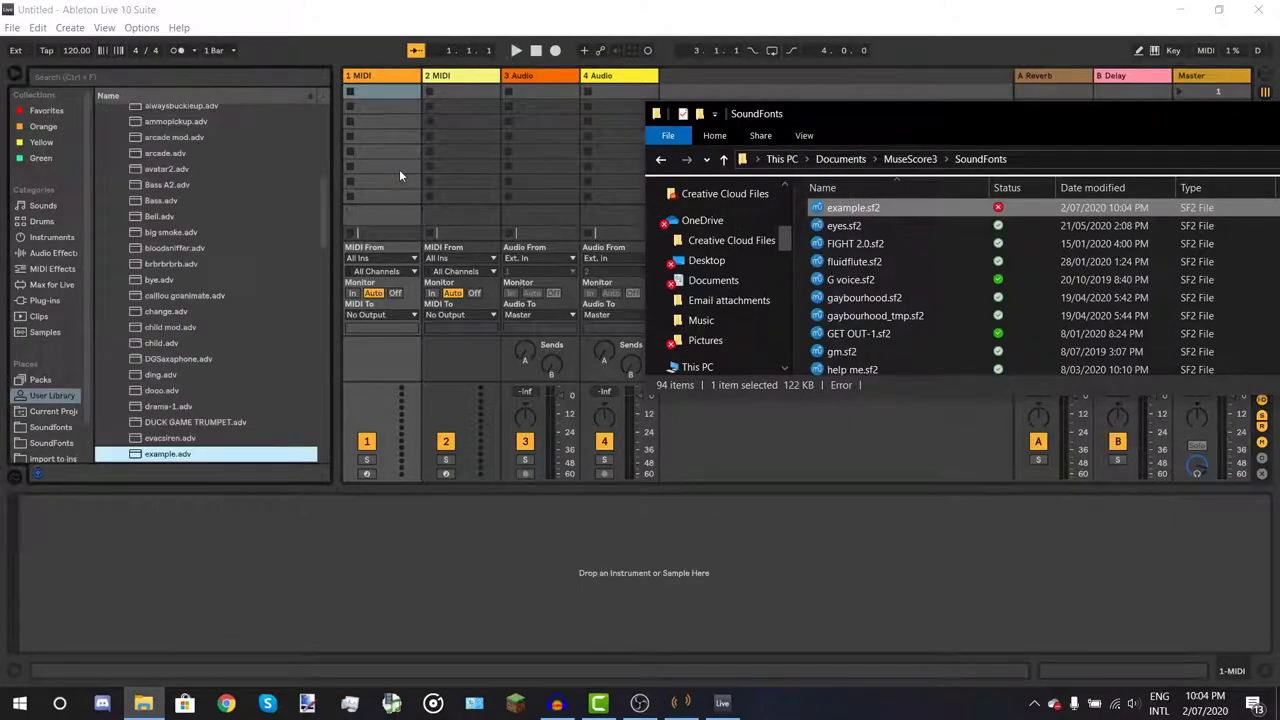